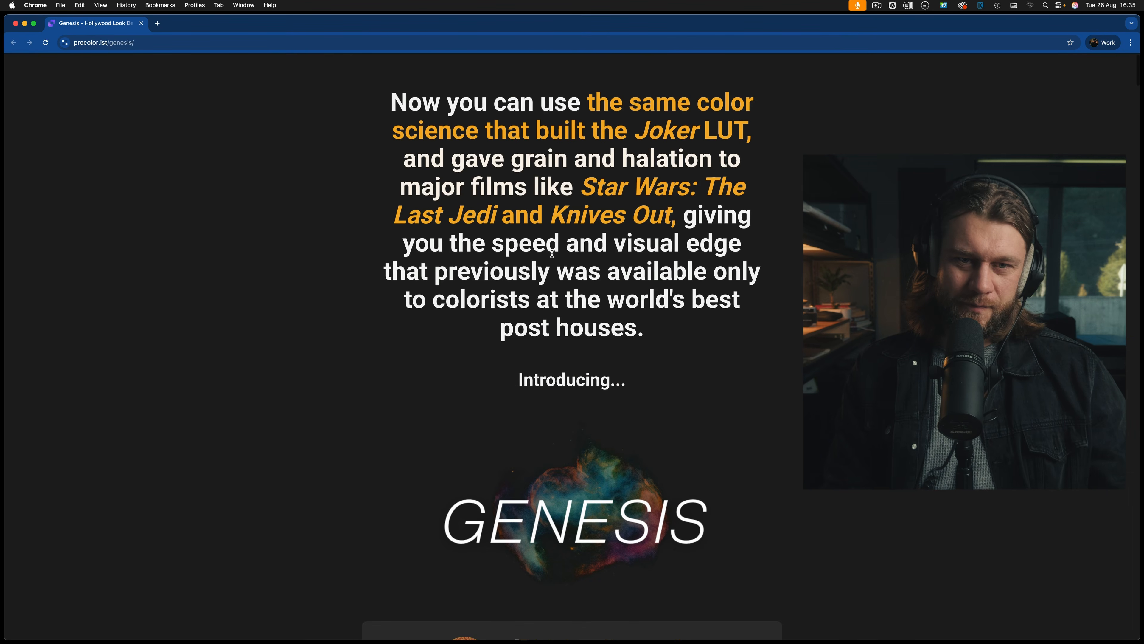
- Read through the Genesis product page, covering its creators, film stocks, printer points, included PowerGrades, pricing and free trial
scroll(552, 253, down, 5)
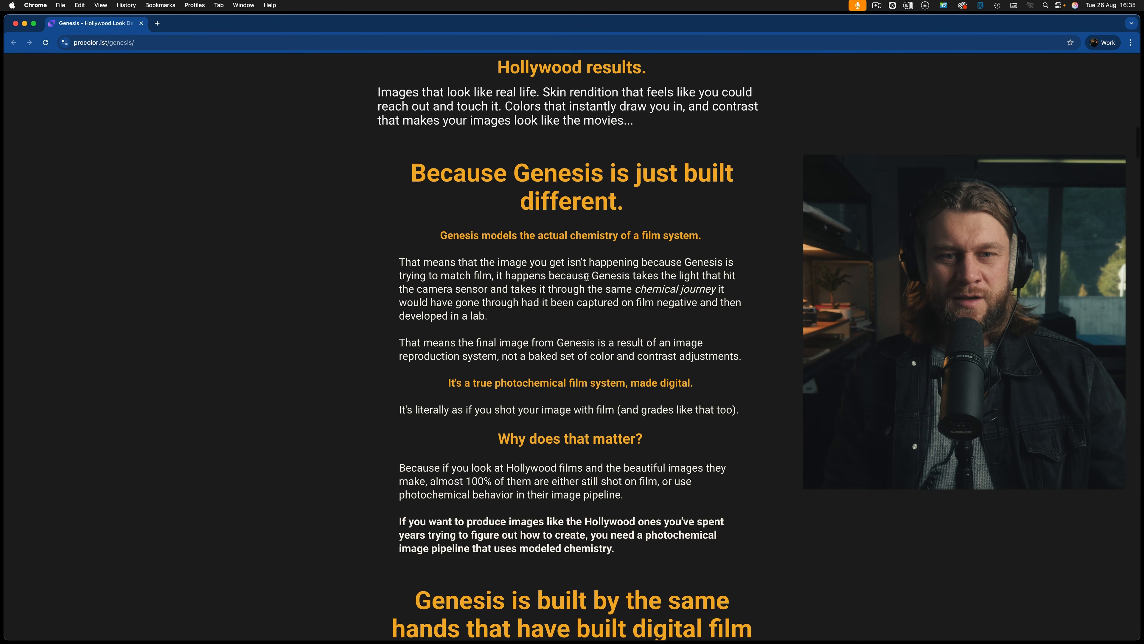
scroll(589, 330, down, 8)
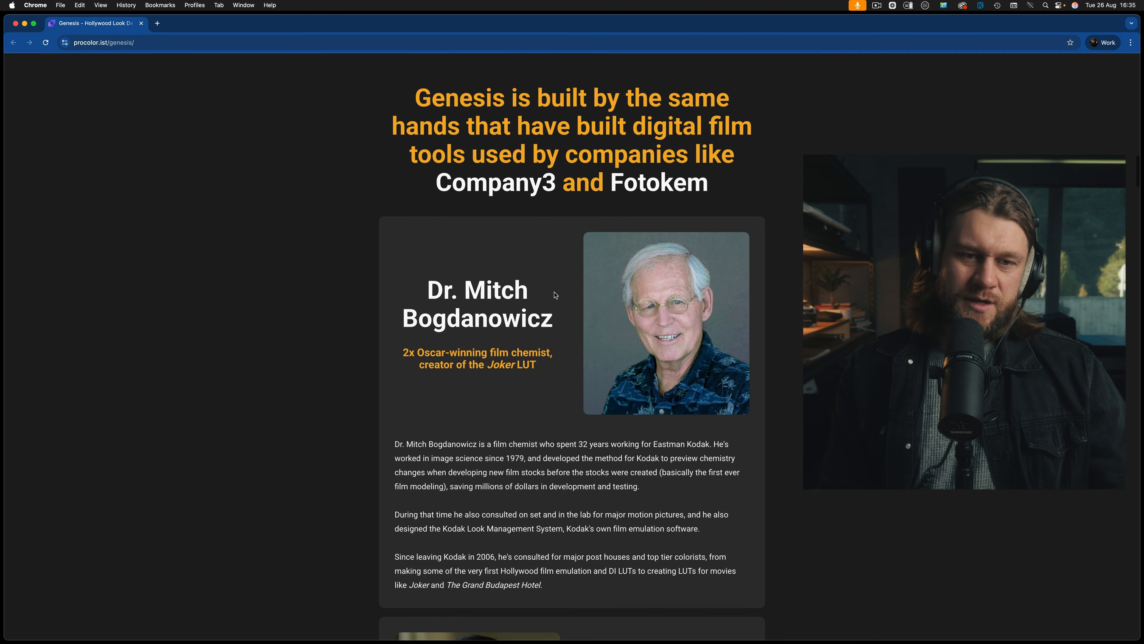
scroll(579, 340, down, 8)
scroll(569, 351, down, 1)
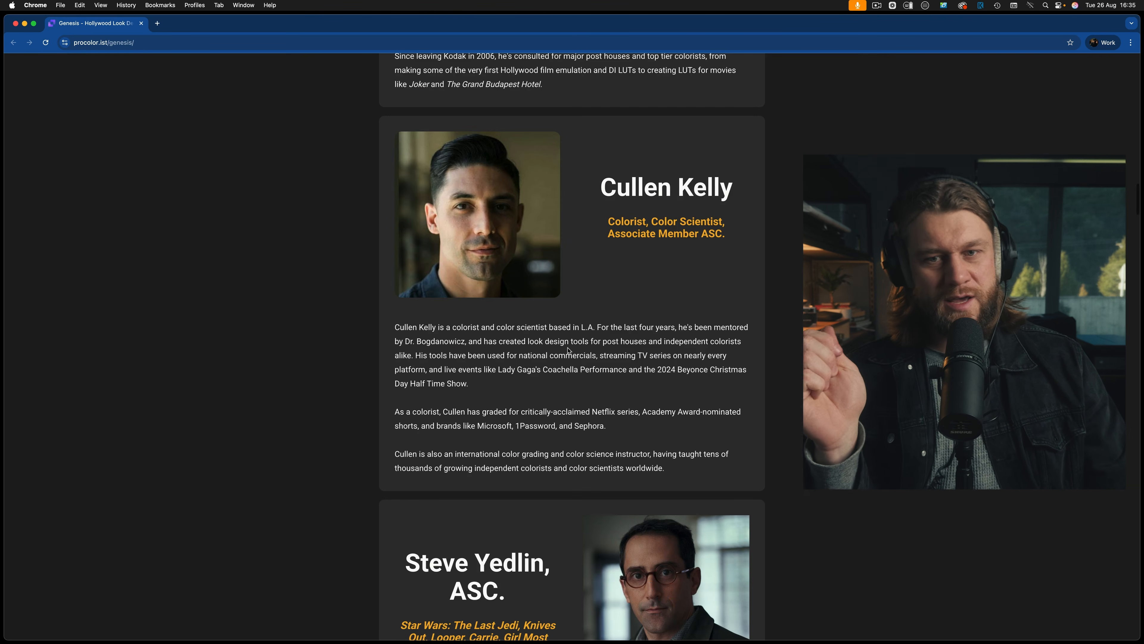
scroll(569, 351, down, 2)
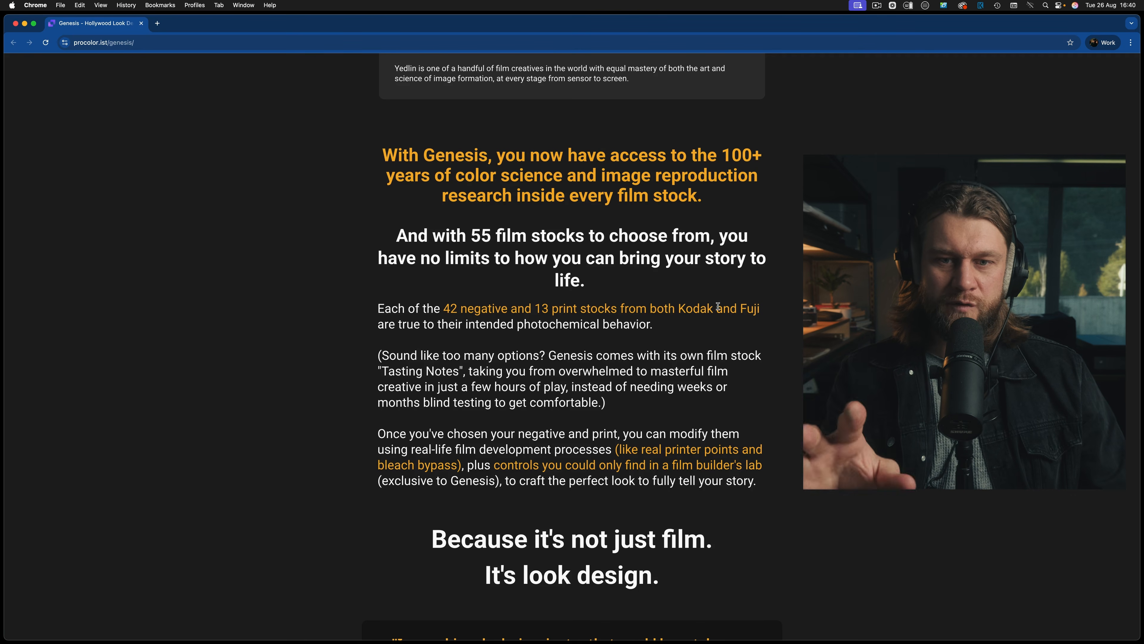
scroll(757, 377, down, 20)
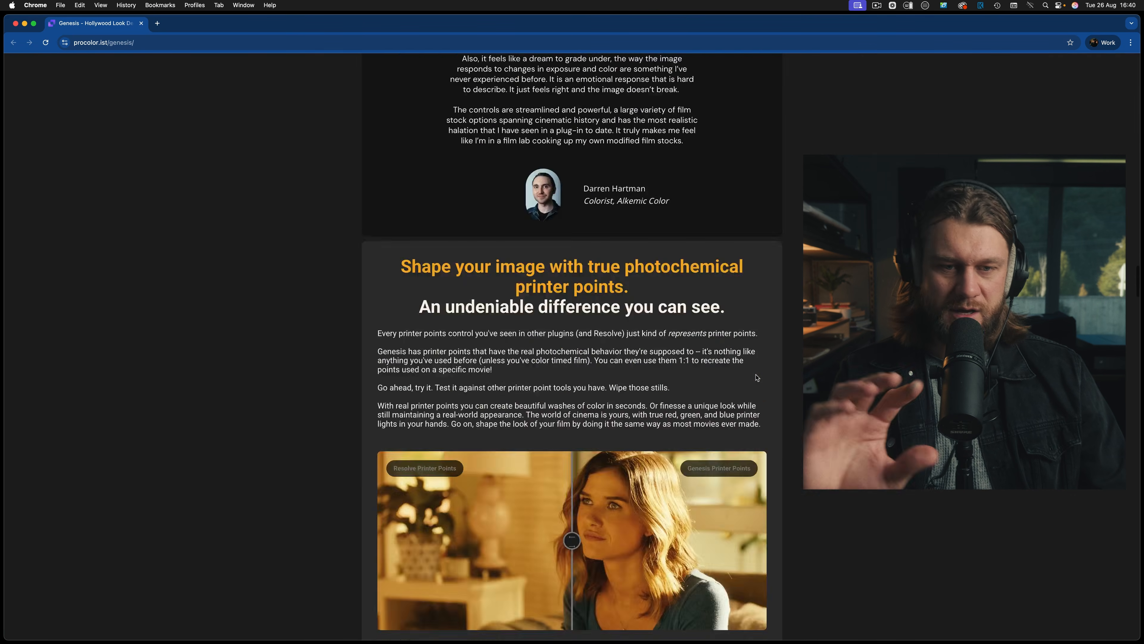
scroll(757, 378, down, 15)
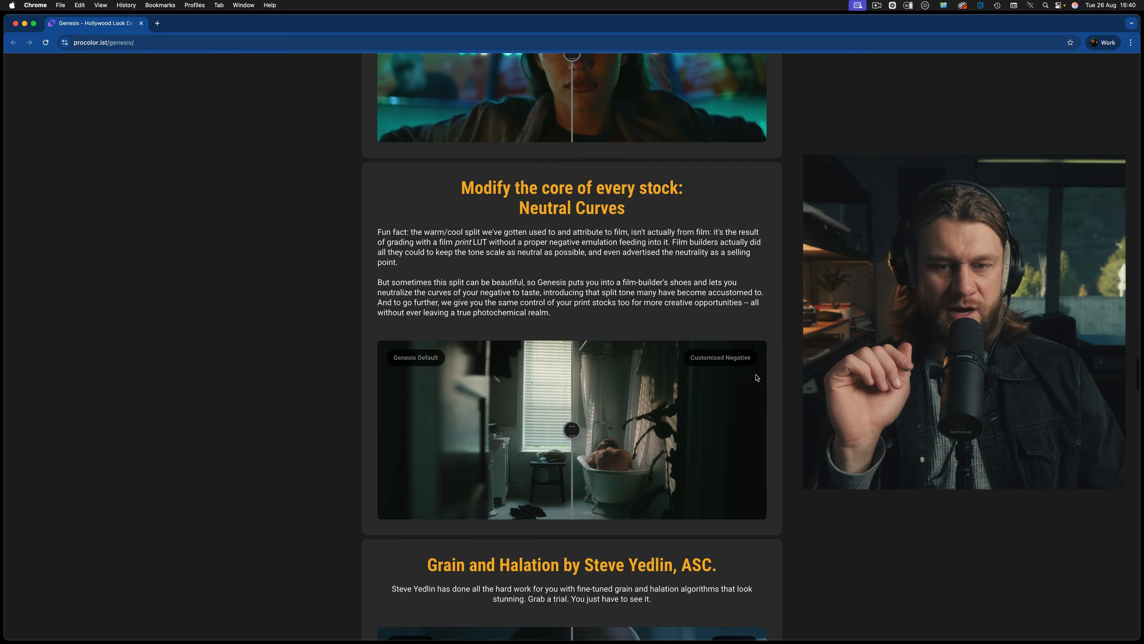
scroll(757, 378, down, 5)
scroll(757, 378, down, 20)
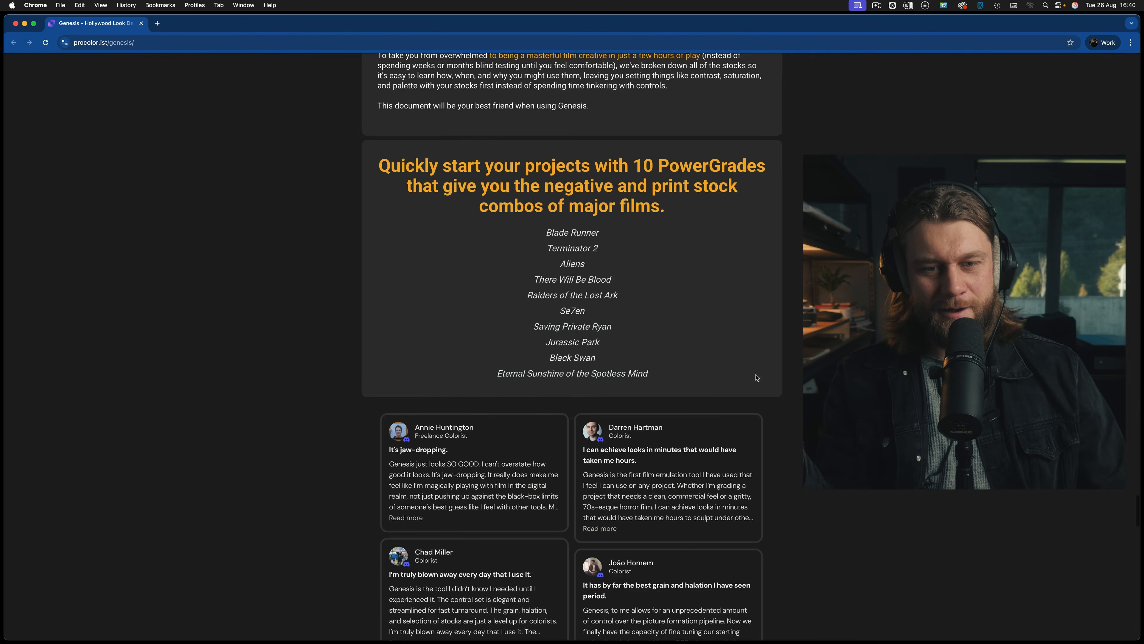
scroll(757, 378, down, 20)
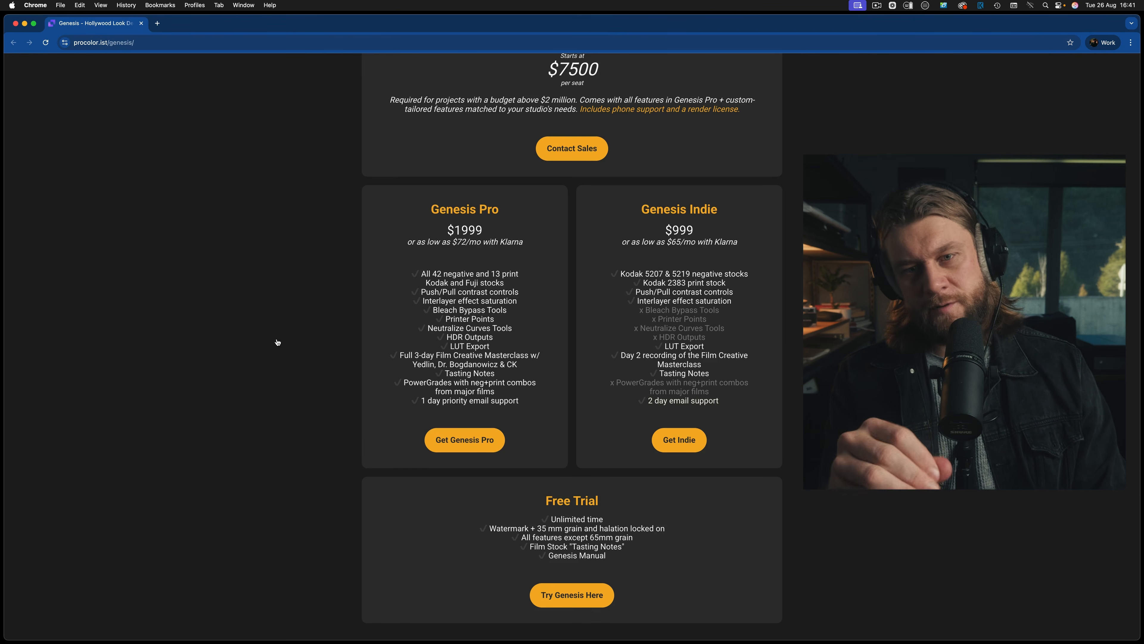
- Switch to DaVinci Resolve, bypass the Genesis node to inspect the group pre-clip Color Space Transform, and re-enable Genesis in the post-clip group
key(super+Tab)
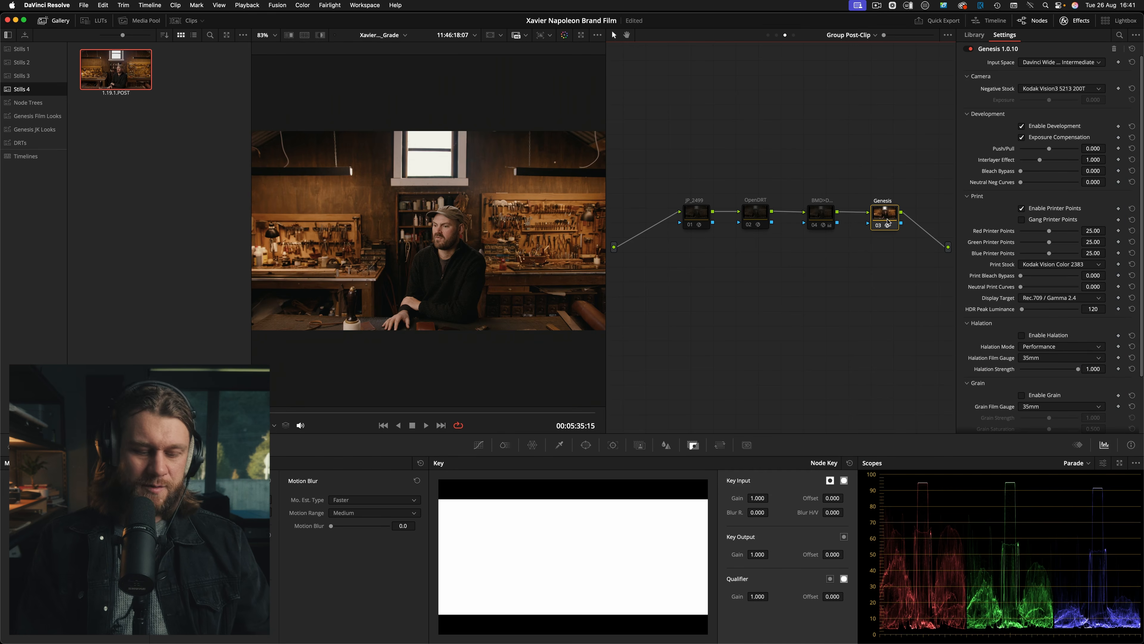
key(super+d)
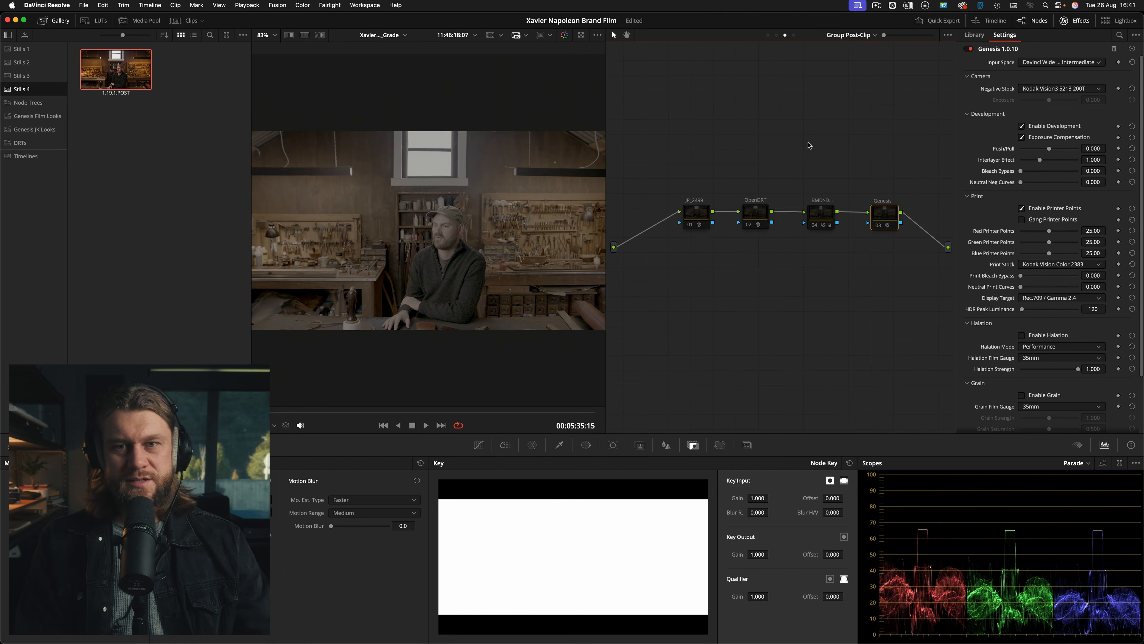
click(768, 35)
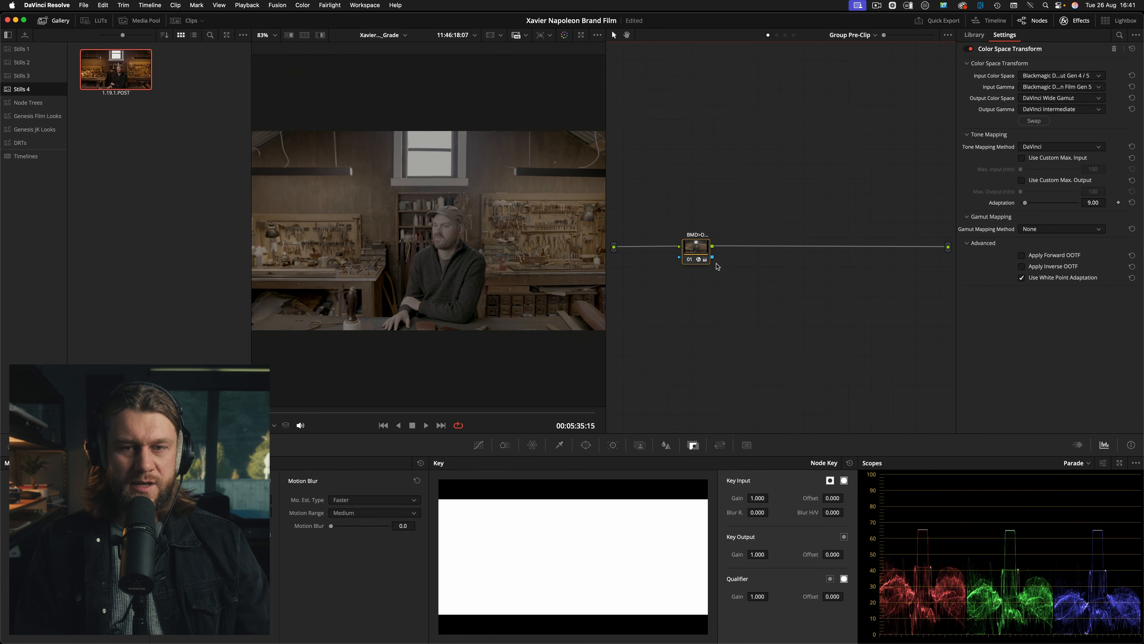
click(785, 35)
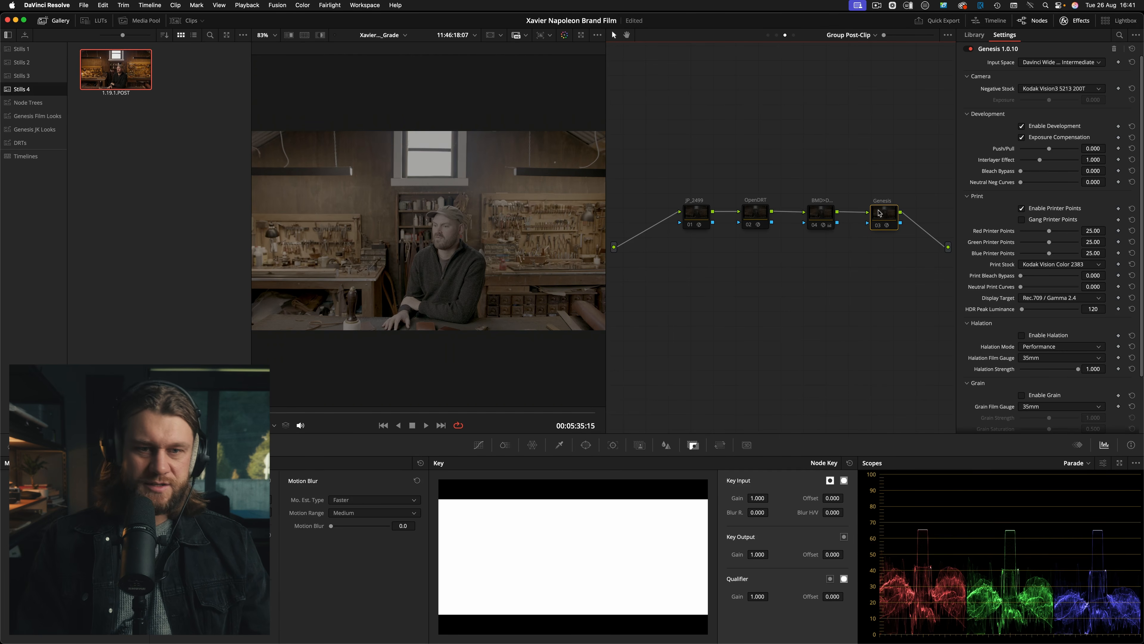
key(super+d)
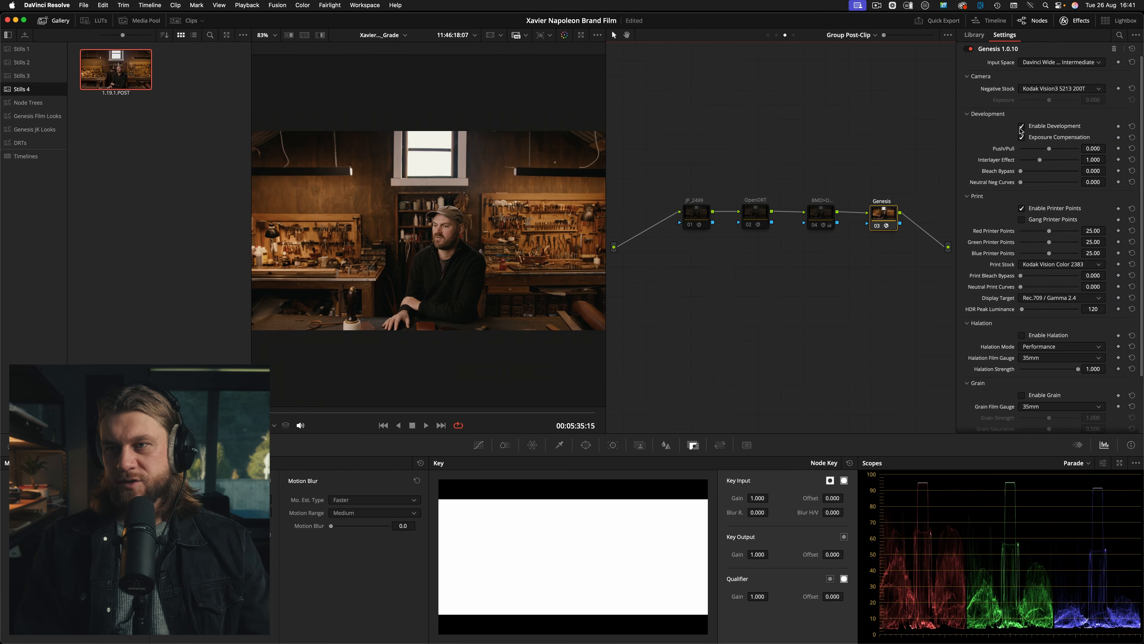
- Reset the Genesis settings and compare the image with the Genesis node off and on in an enlarged viewer
click(1132, 49)
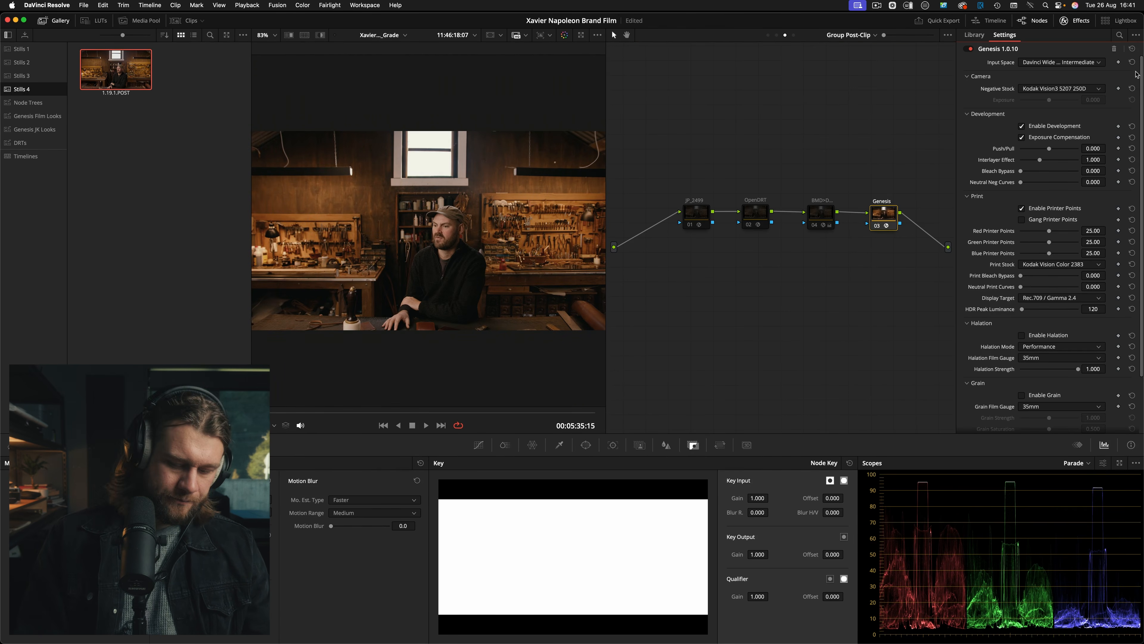
key(alt+f)
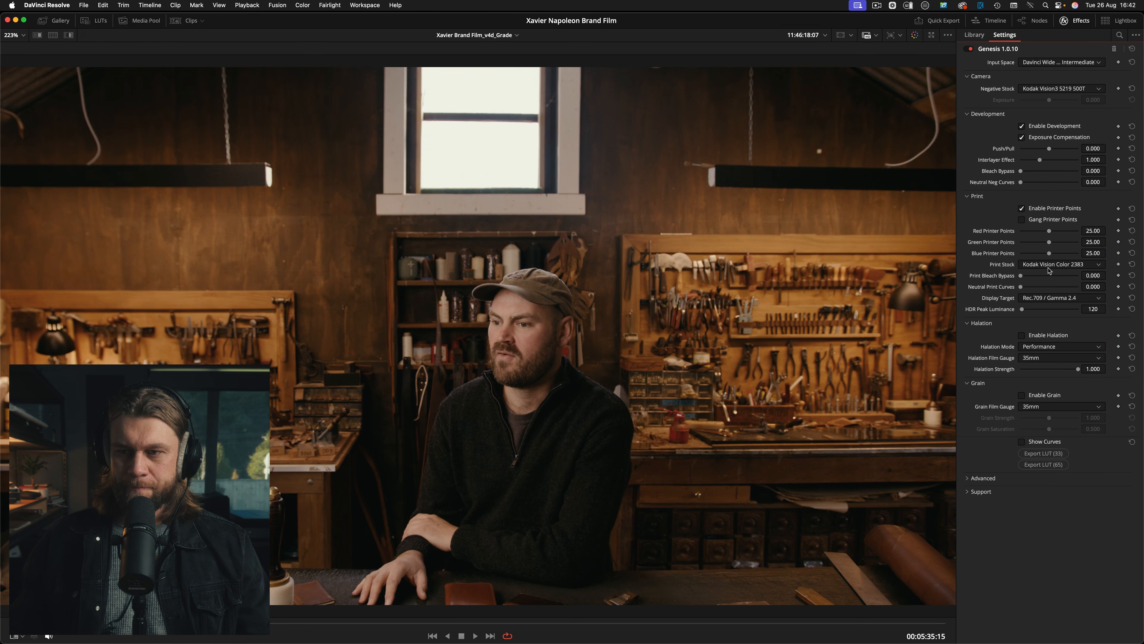
key(super+d)
key(super+d)
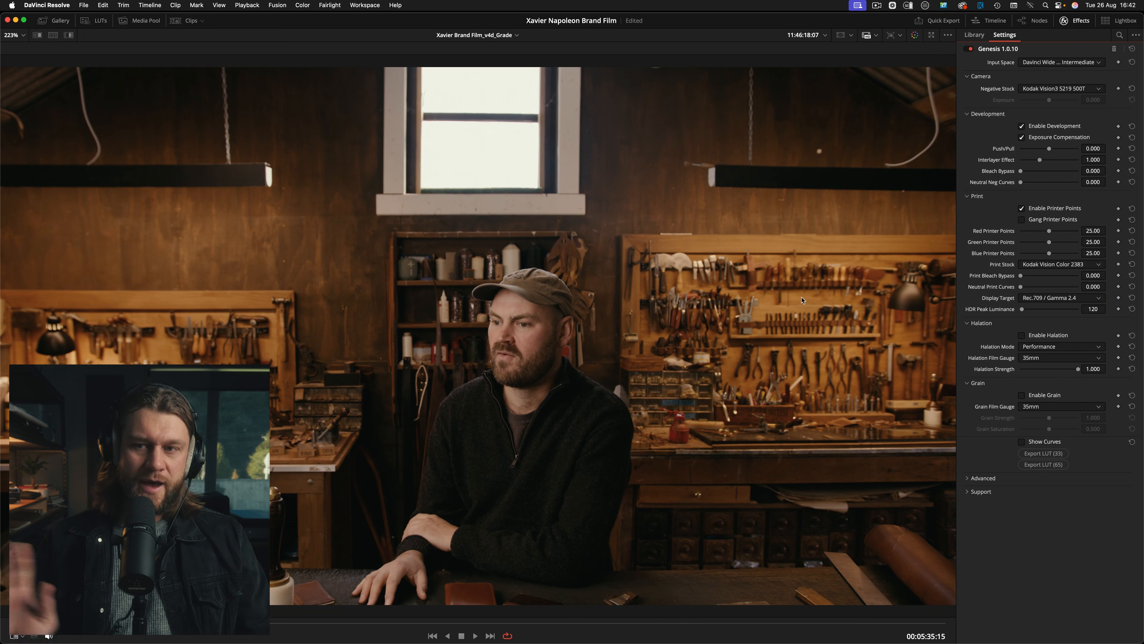
key(alt+f)
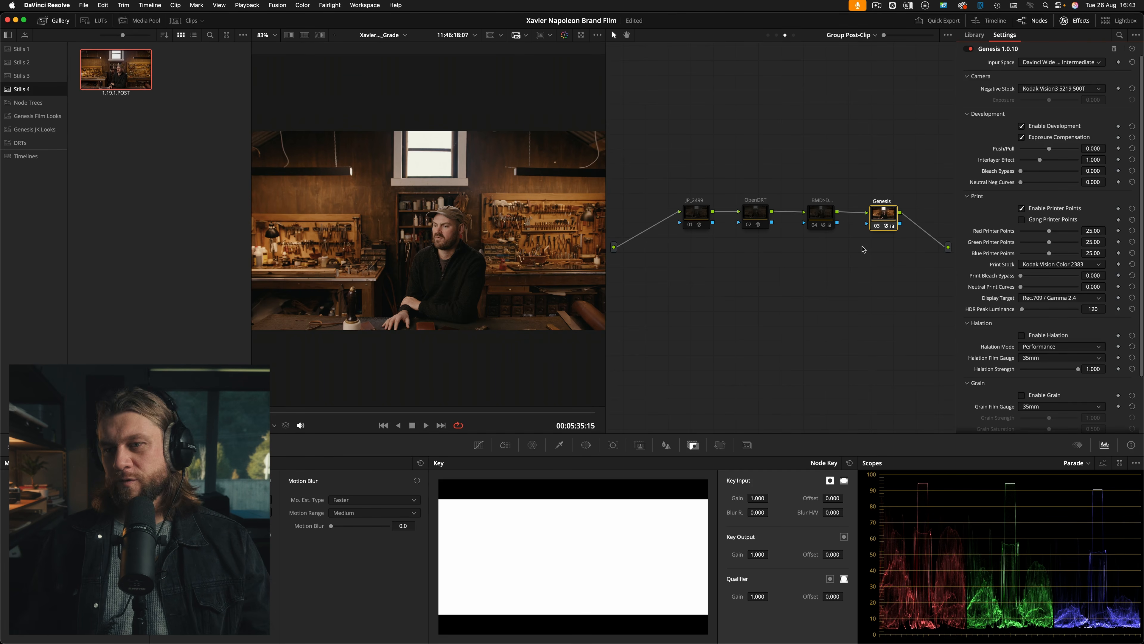
- Examine the Display Target, Negative Stock and Print Stock options offered by Genesis without changing the selections
click(1056, 299)
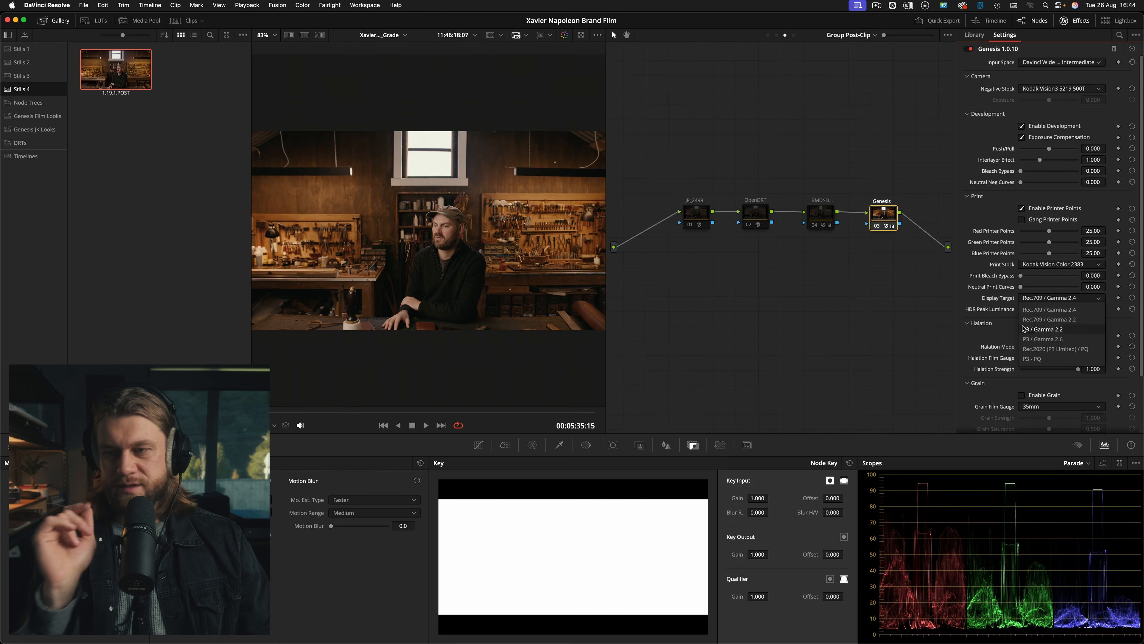
click(994, 307)
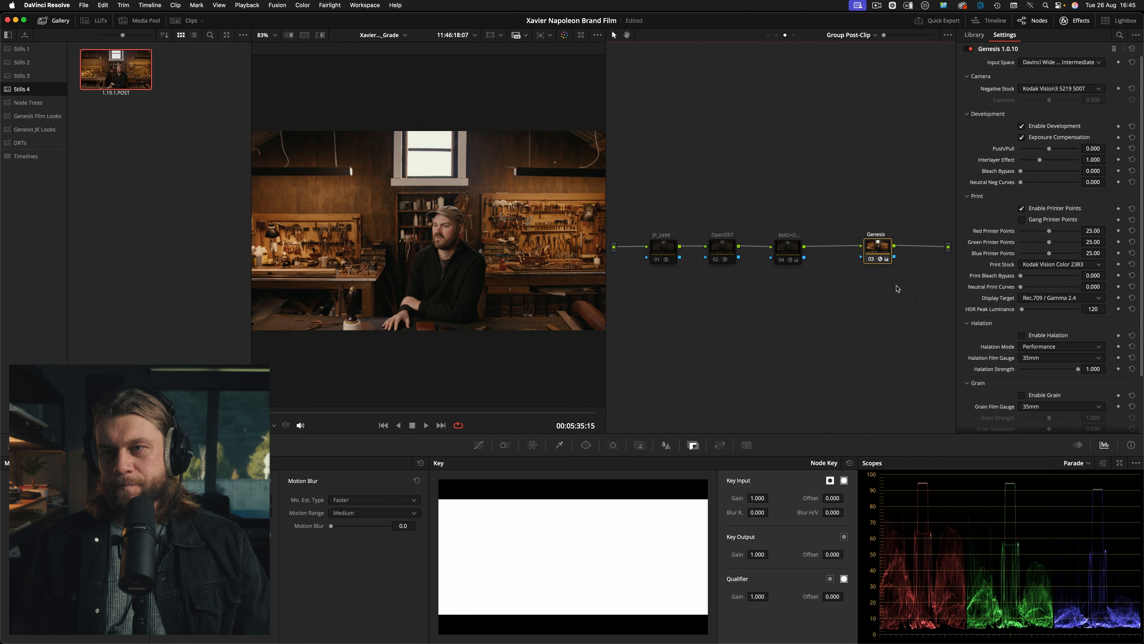
click(1053, 90)
click(1052, 91)
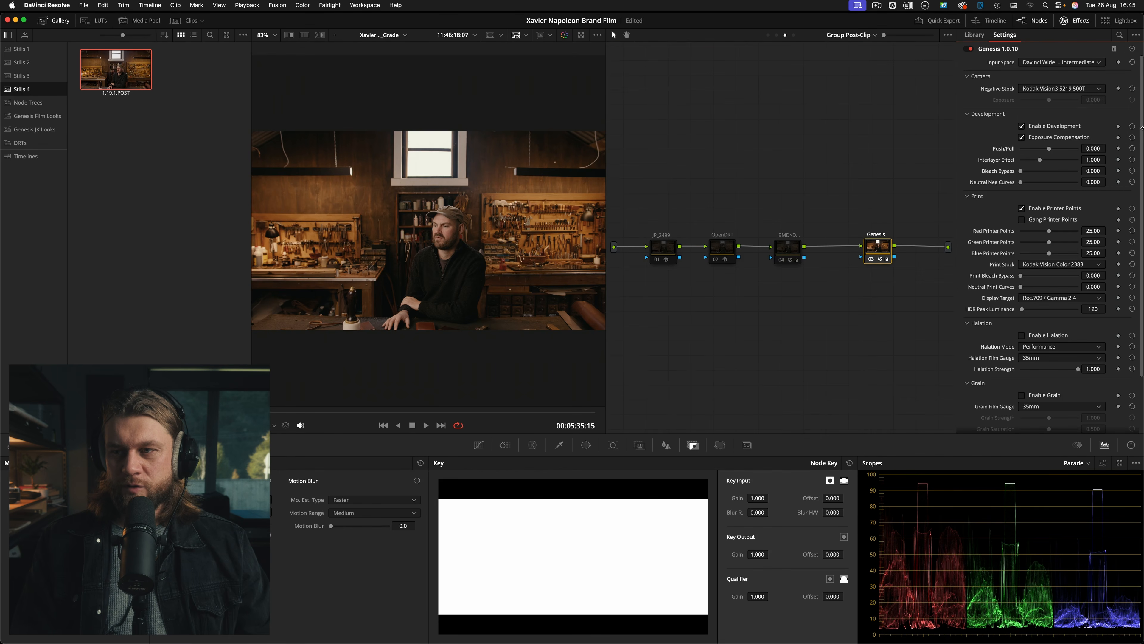
drag(1142, 128, 1140, 136)
double_click(757, 31)
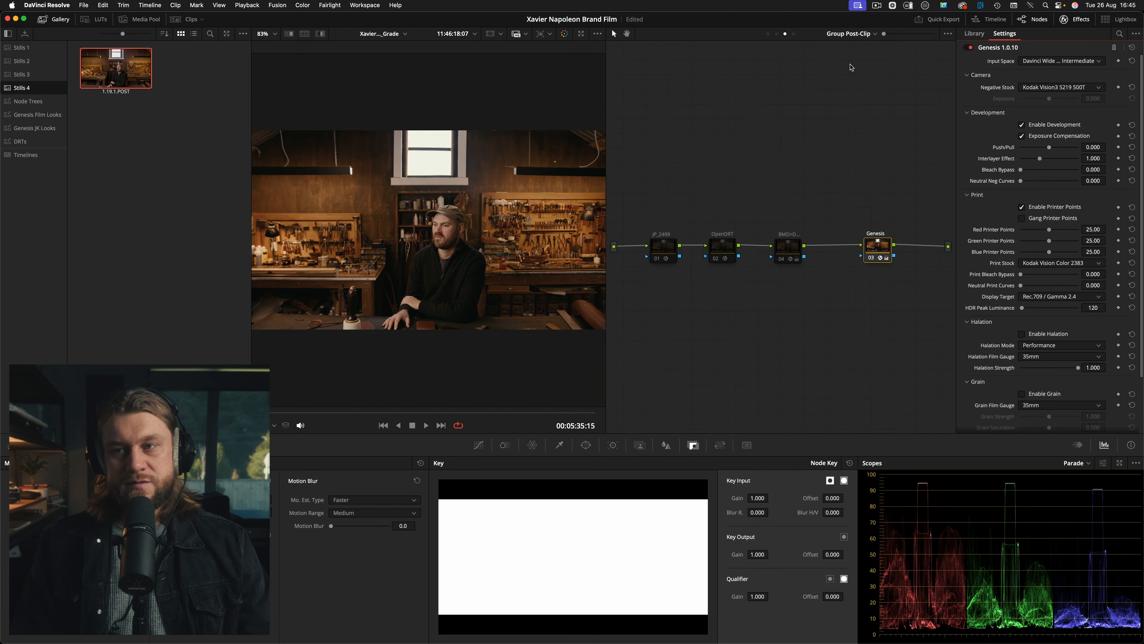
click(1054, 90)
scroll(1124, 151, down, 5)
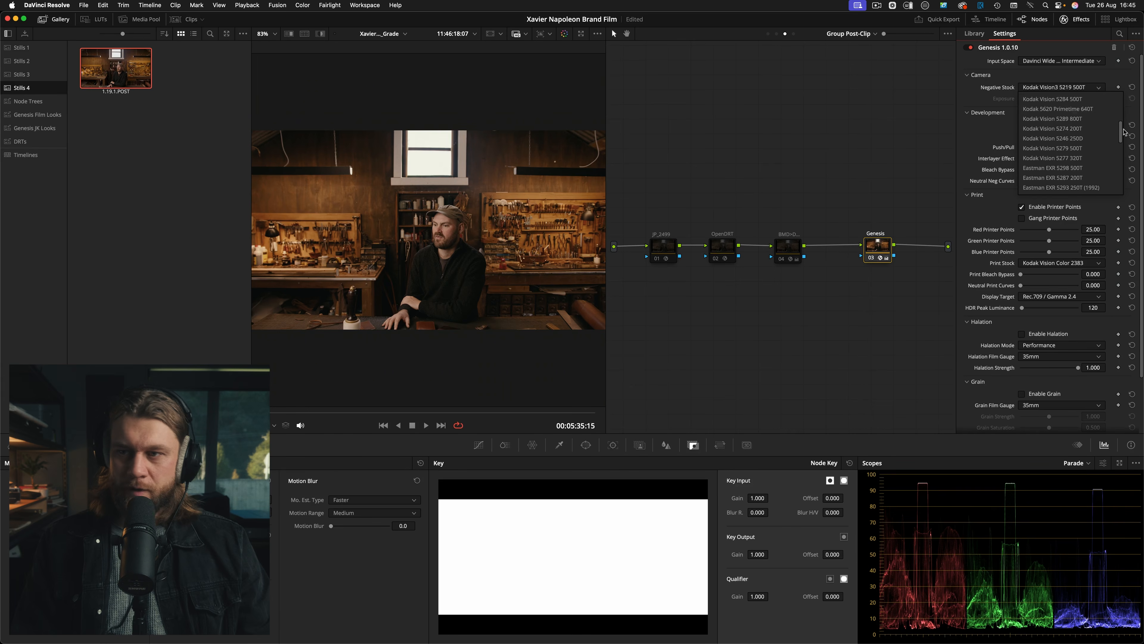
mouse_move(1124, 151)
mouse_down()
mouse_move(1123, 165)
mouse_move(1119, 122)
mouse_move(1119, 180)
mouse_move(1112, 133)
mouse_up()
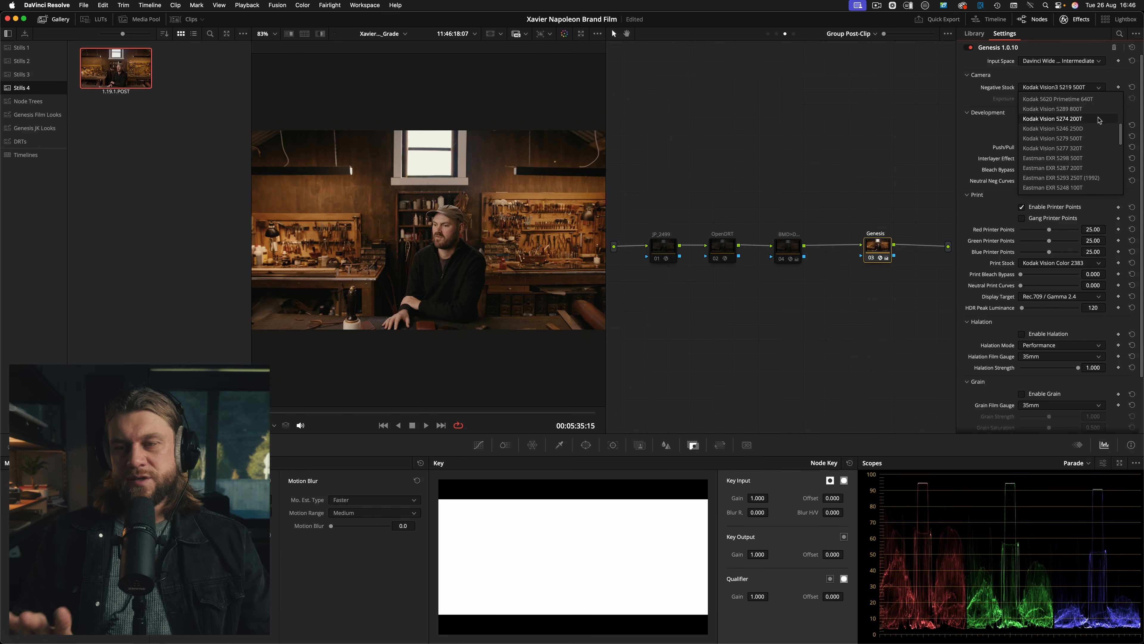
click(1043, 296)
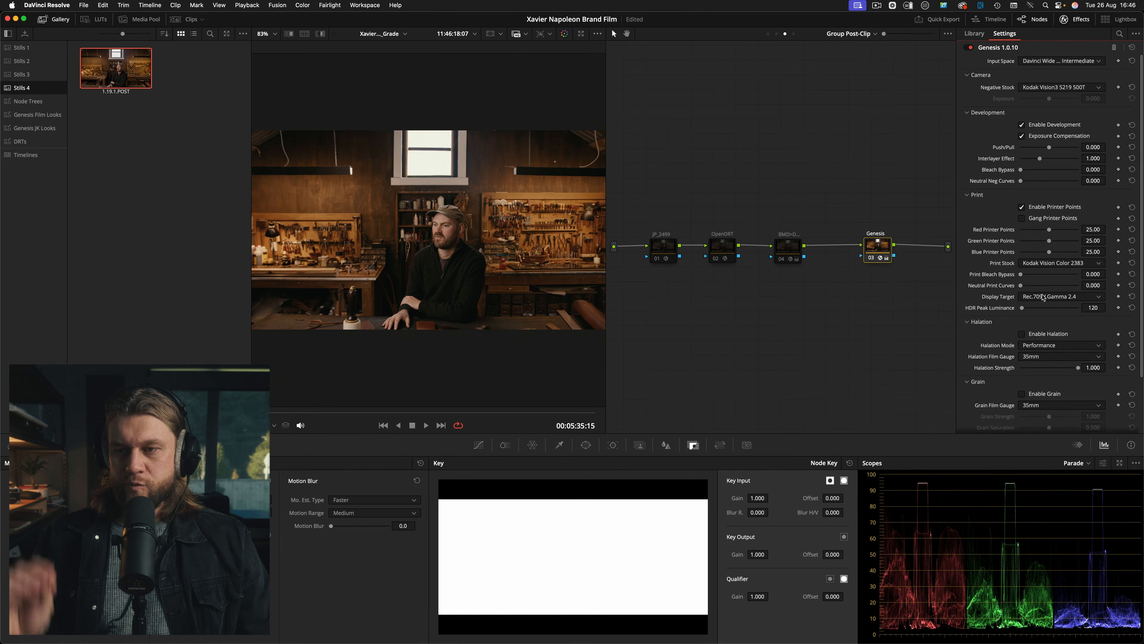
click(1051, 263)
drag(1127, 287, 1134, 323)
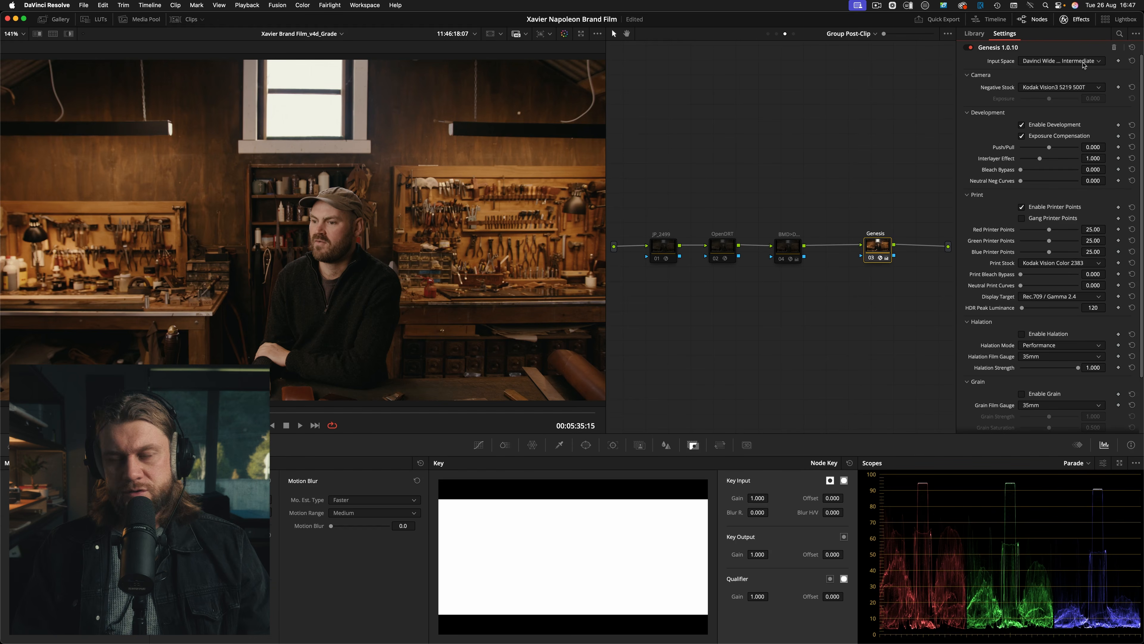
- Reset Genesis and, with Exposure Compensation off, set Push/Pull to -1.419 and Exposure to 1.000
click(1133, 47)
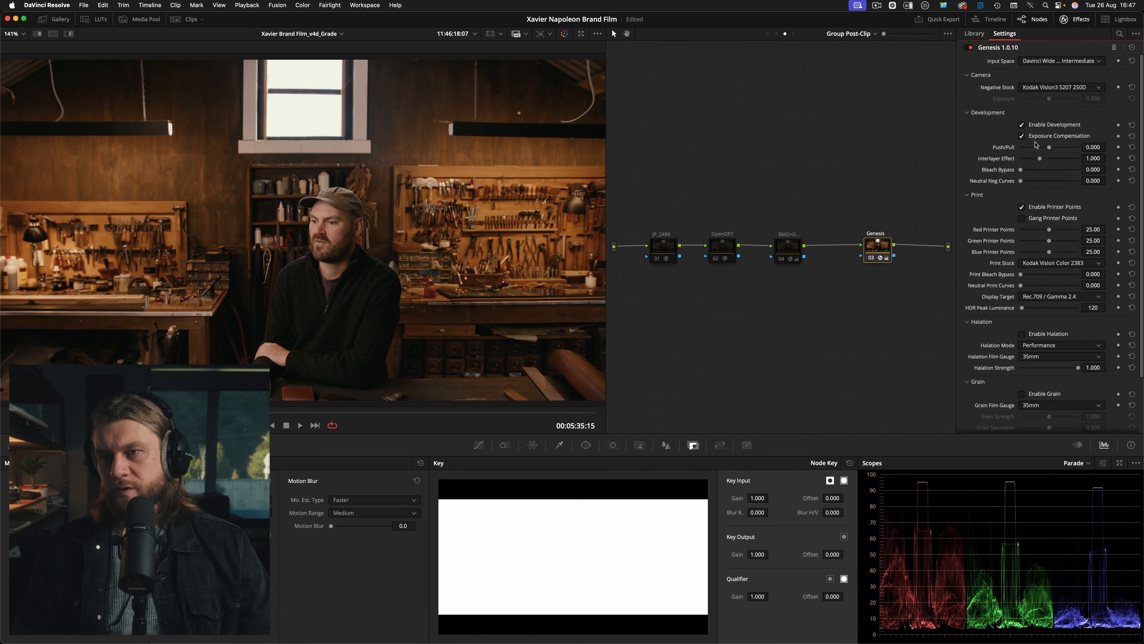
mouse_move(1049, 147)
mouse_down()
mouse_move(1078, 154)
mouse_move(1037, 152)
mouse_move(1064, 160)
mouse_up()
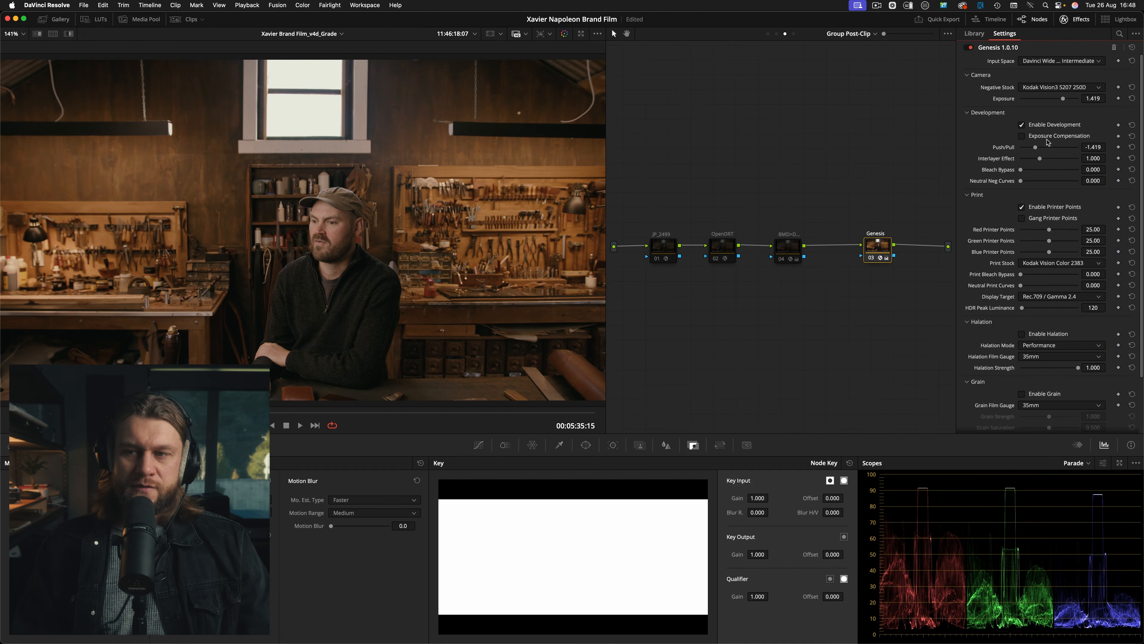
drag(1062, 103, 1058, 104)
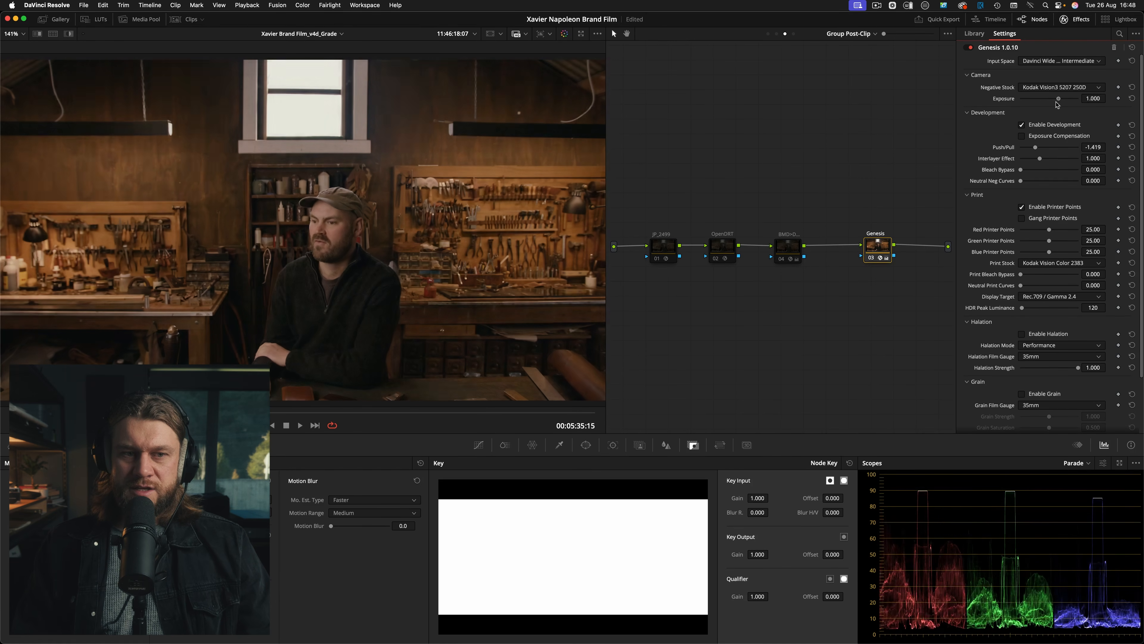
- Reset the Exposure, try Push/Pull at 1.791, and lower it again with Exposure Compensation turned back on
click(1133, 99)
drag(1036, 148, 1065, 150)
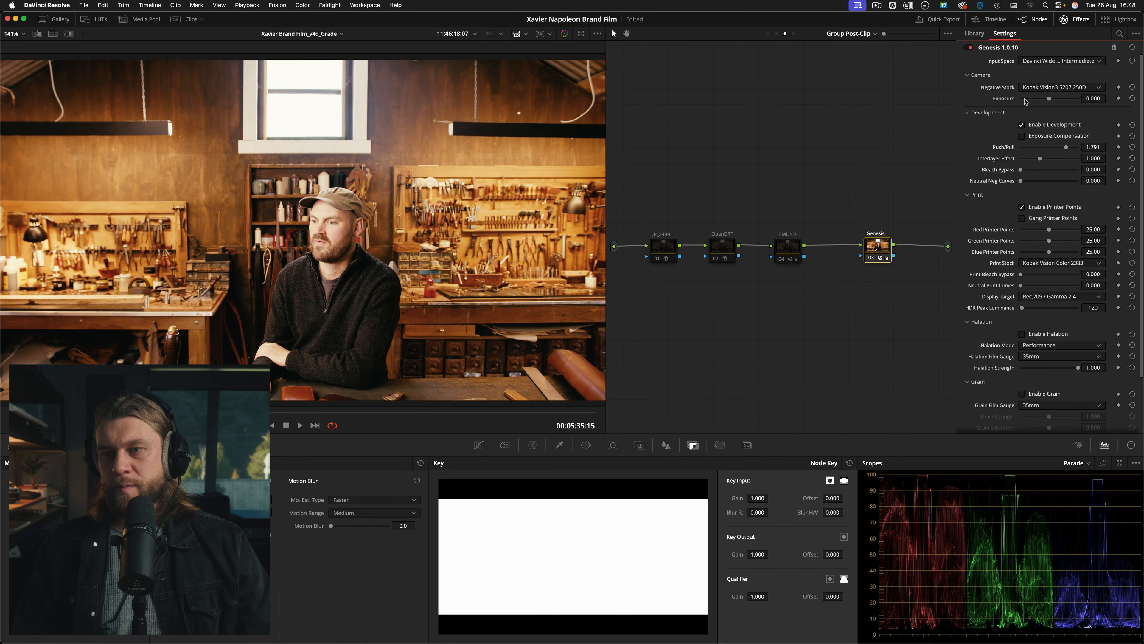
click(1063, 136)
drag(1066, 148, 1043, 164)
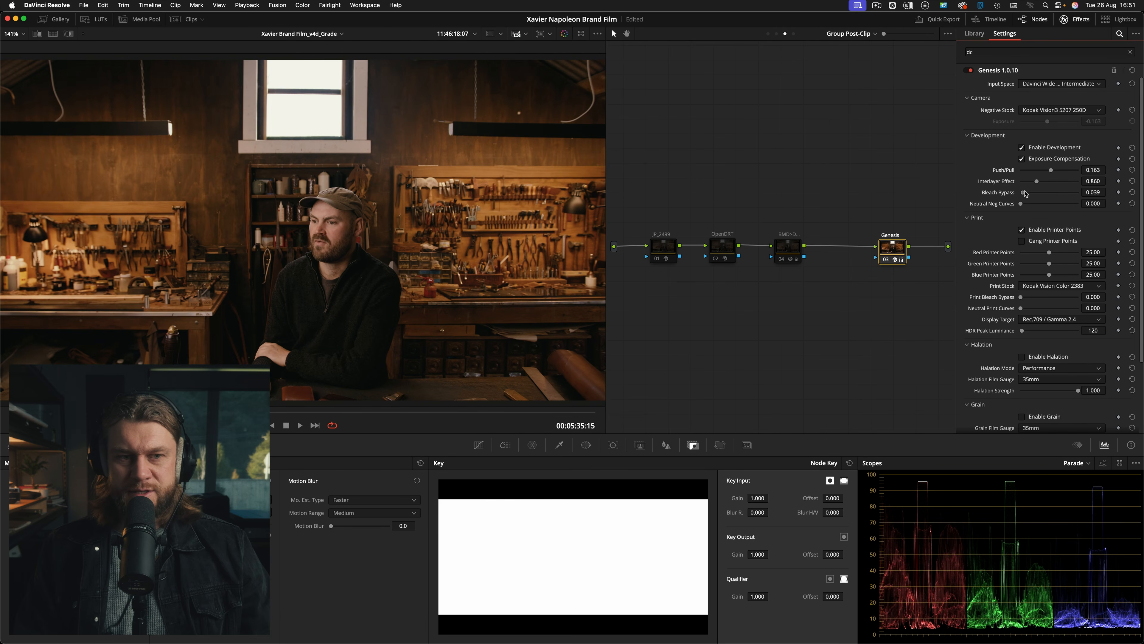
- Try a development look with Push/Pull at -1.326, Interlayer Effect at 2.628 and Bleach Bypass at 0.333
mouse_move(1022, 193)
mouse_down()
mouse_move(1070, 198)
mouse_move(1048, 190)
mouse_move(1077, 187)
mouse_move(1024, 186)
mouse_up()
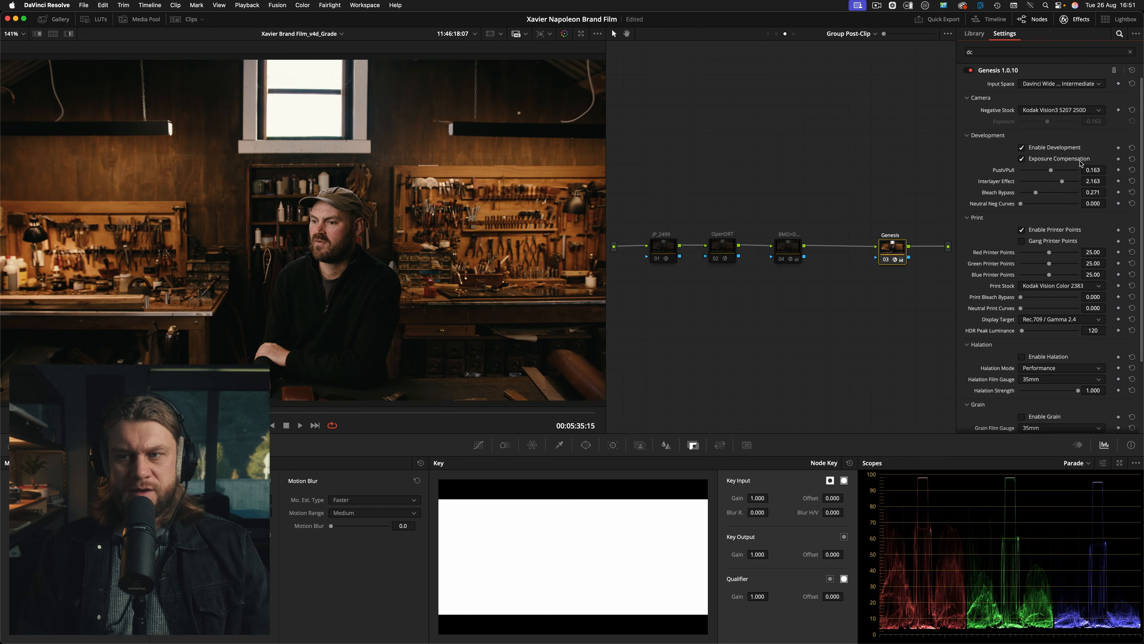
mouse_move(1051, 172)
mouse_down()
mouse_move(1034, 173)
mouse_move(1049, 193)
mouse_up()
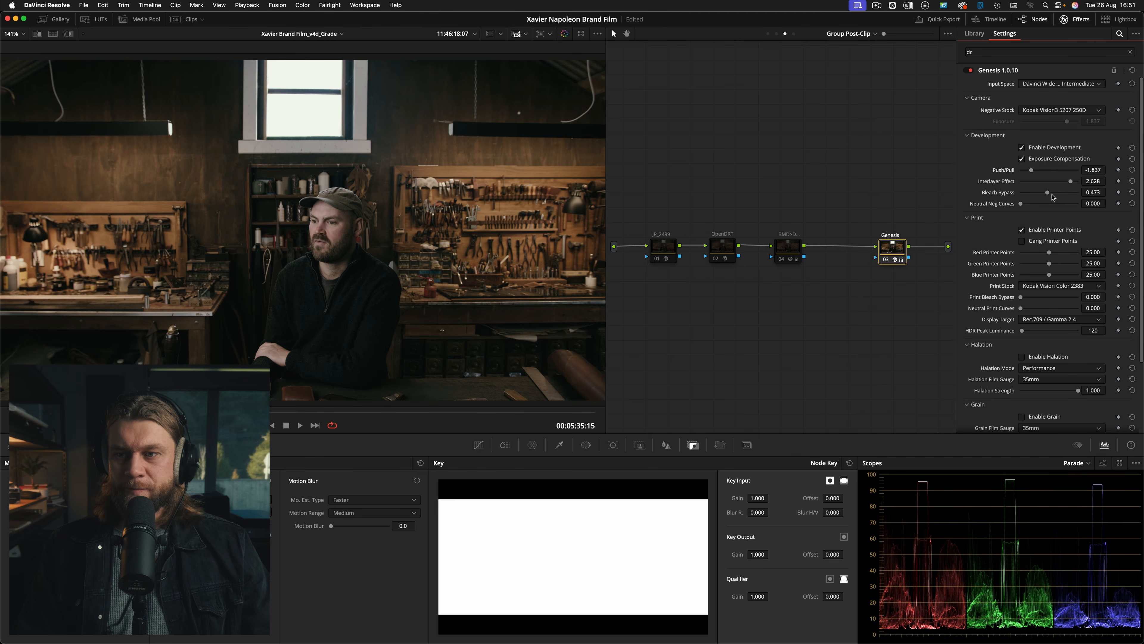
drag(1054, 194, 1040, 192)
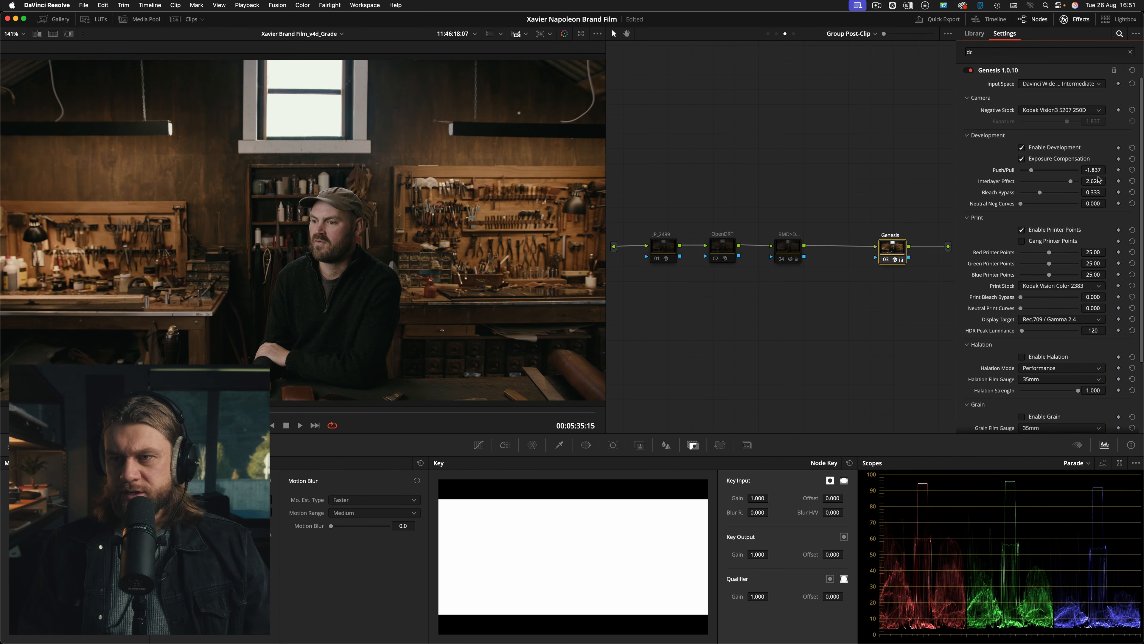
drag(1034, 171, 1037, 173)
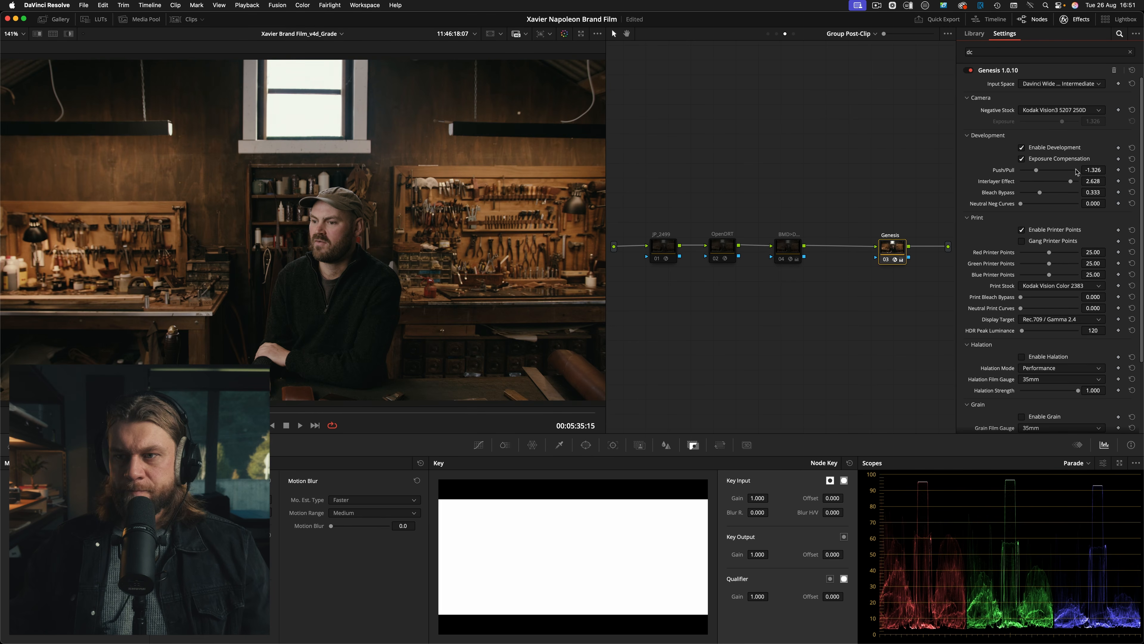
- Reset Push/Pull, Interlayer Effect and Bleach Bypass to their default values
click(1131, 170)
click(1132, 180)
click(1132, 192)
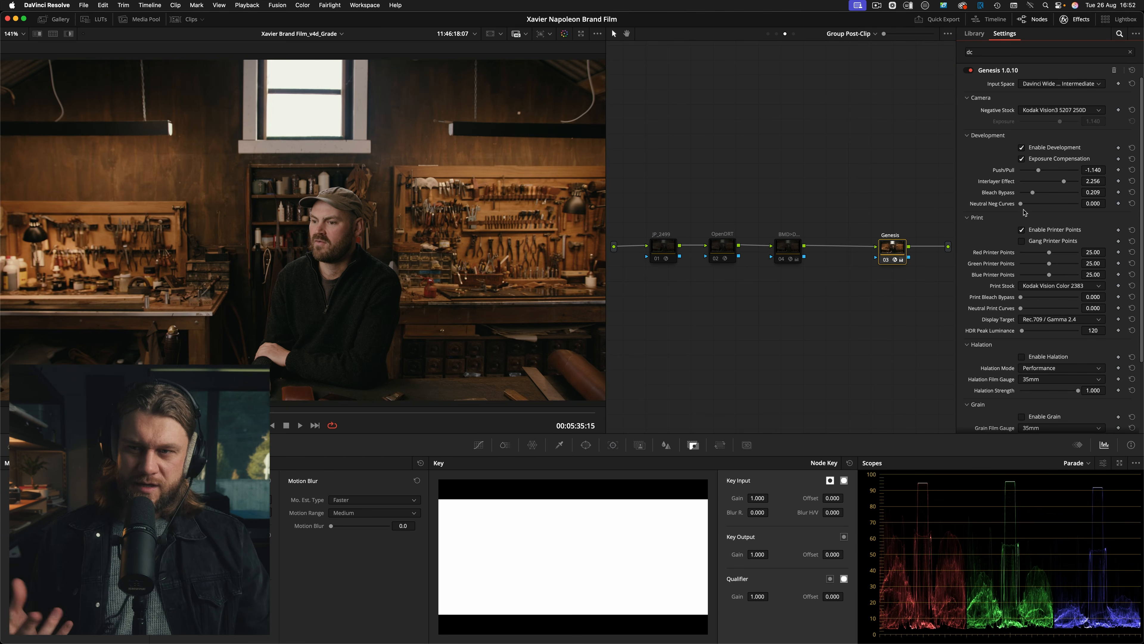
- Raise Neutral Neg Curves in the Genesis development settings to 0.767
drag(1021, 204, 1072, 205)
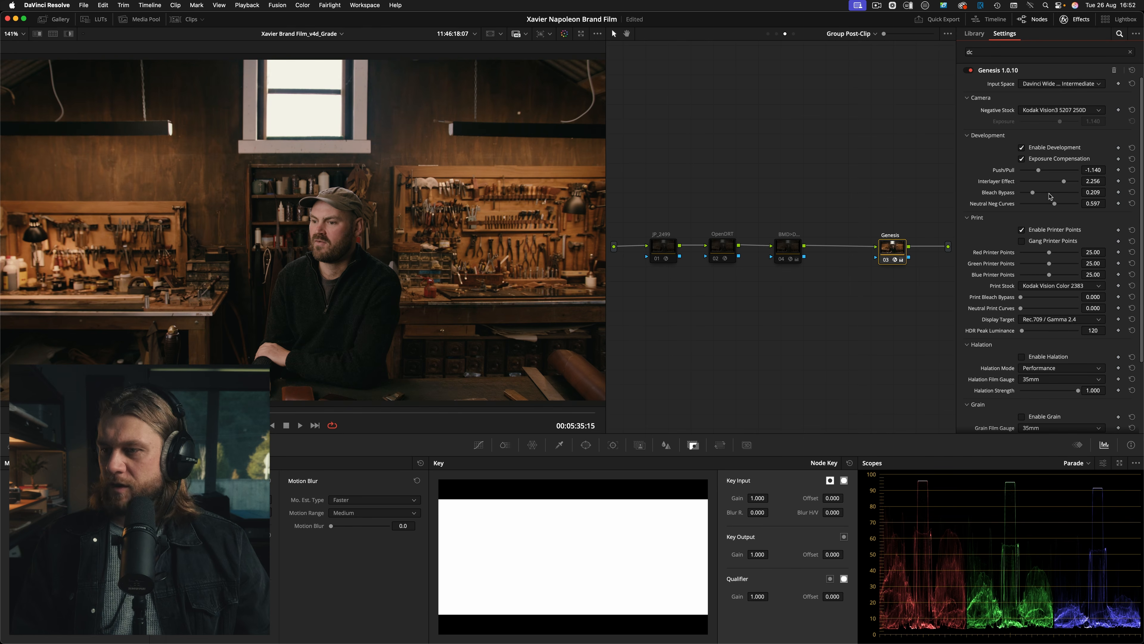
drag(1067, 203, 1067, 203)
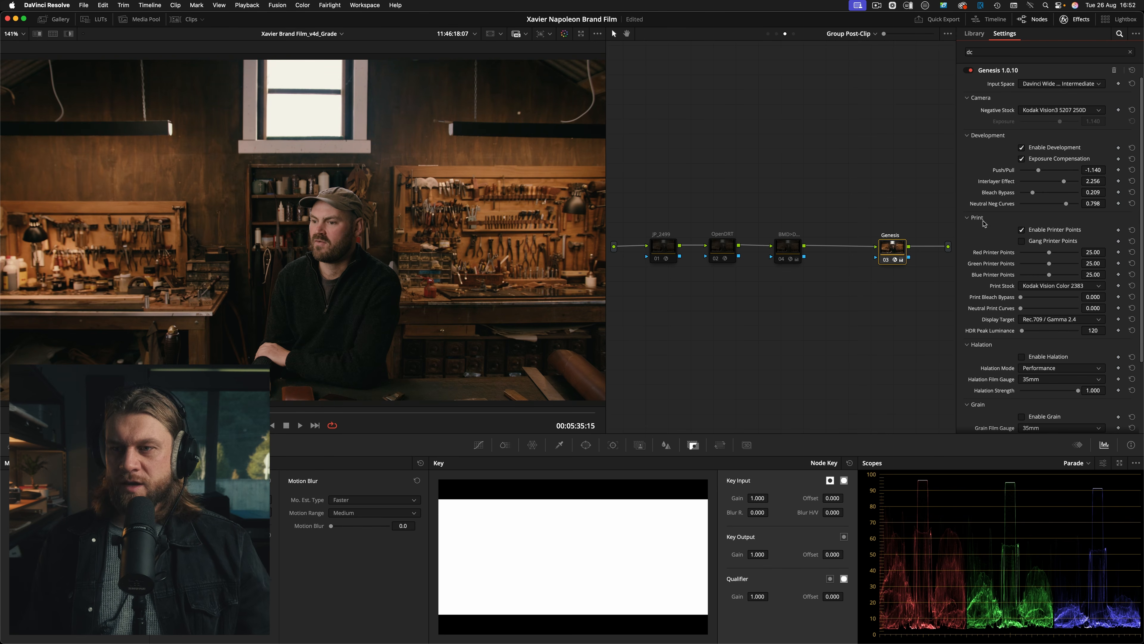
drag(1032, 212, 1030, 209)
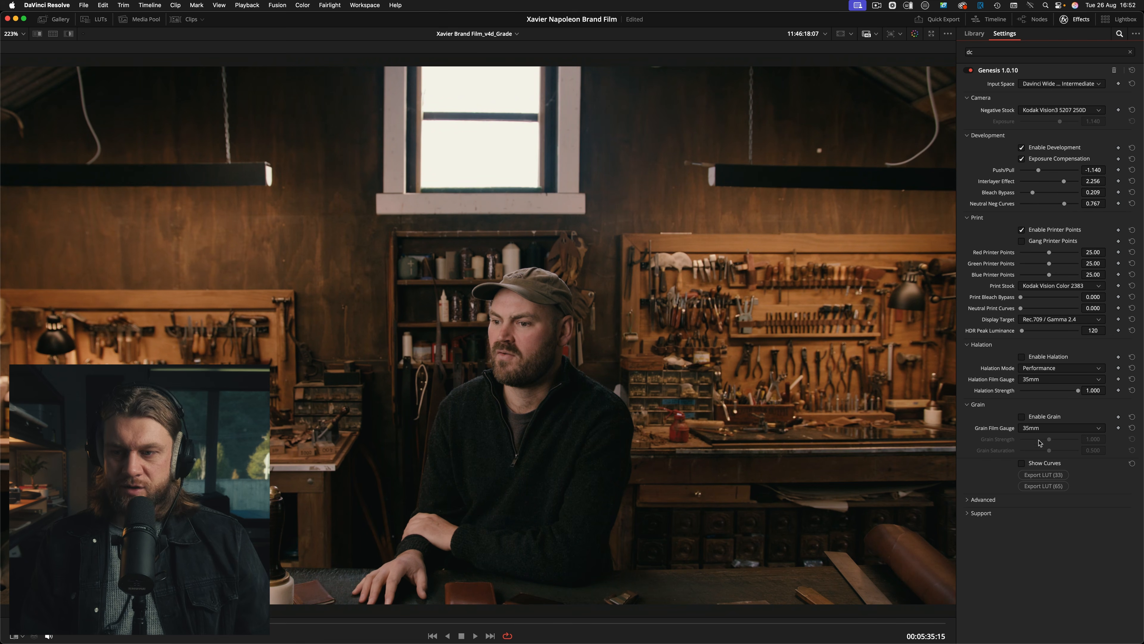
- With Genesis's curves overlay temporarily shown, refine Push/Pull to -1.186, Interlayer Effect to 1.953 and Neutral Neg Curves to 0.705
click(1022, 464)
mouse_move(1064, 203)
mouse_down()
mouse_move(1119, 208)
mouse_move(1025, 207)
mouse_move(1071, 206)
mouse_up()
click(1022, 463)
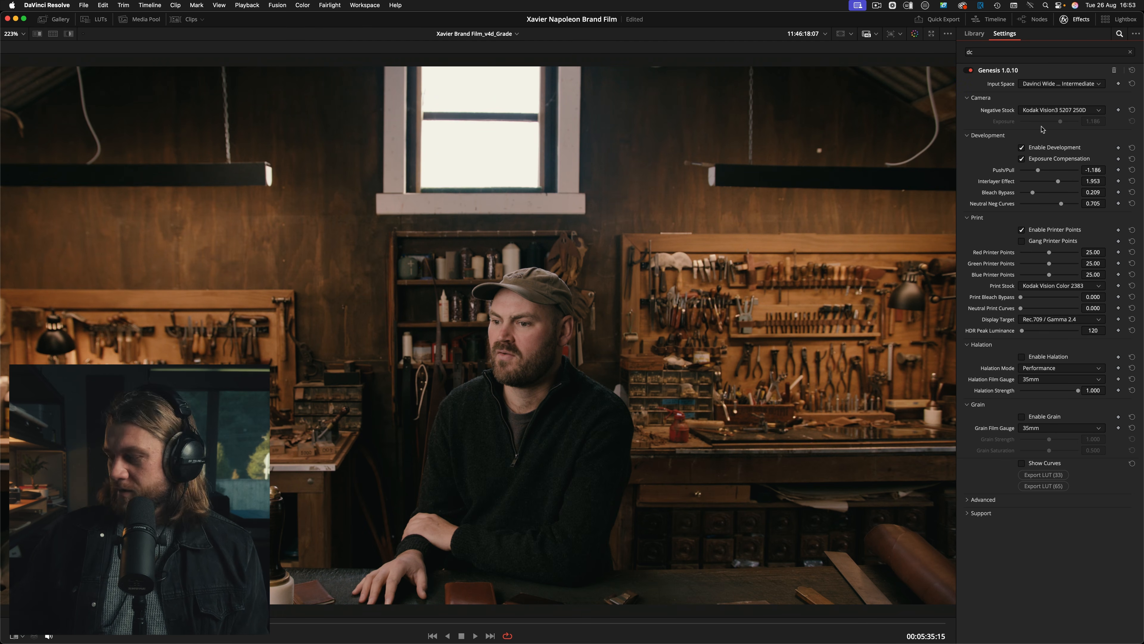
- Compare the enlarged interview shot with the whole grade bypassed and restored
key(shift+d)
key(shift+d)
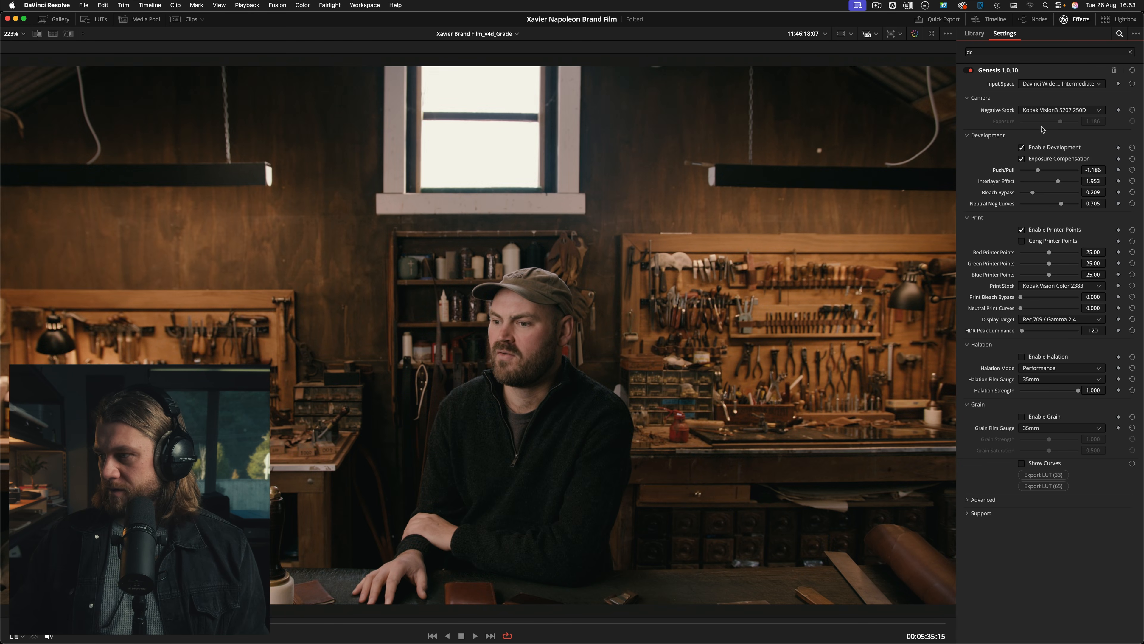
key(alt+f)
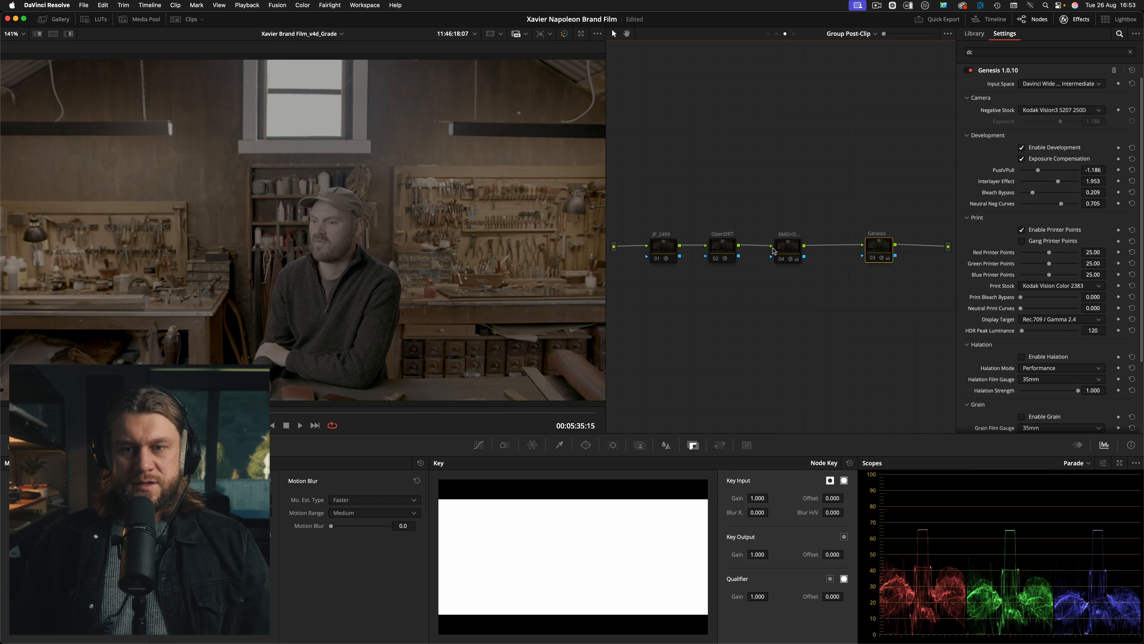
- Enable the Color Space Transform node in place of Genesis and compare its result with the reference still using a wipe
click(773, 250)
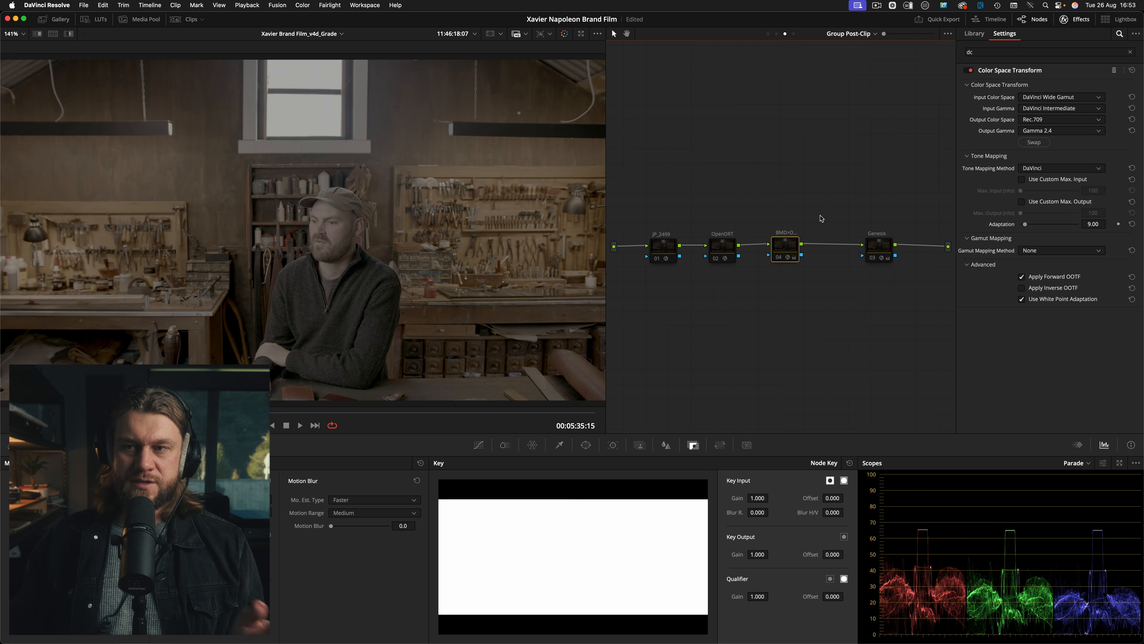
key(ctrl+d)
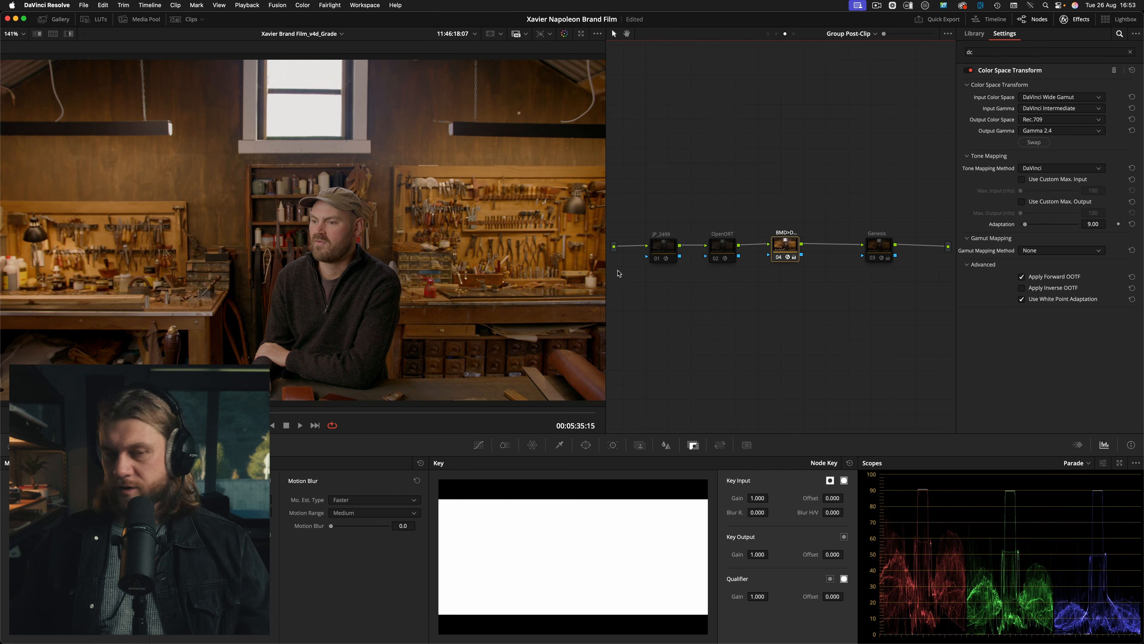
key(alt+f)
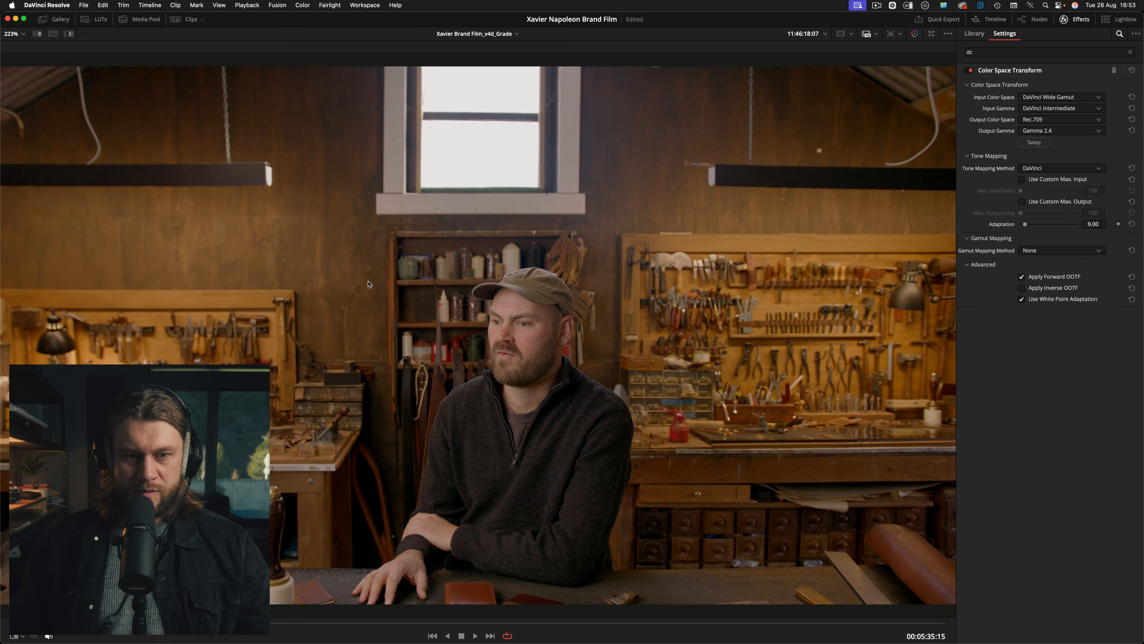
key(ctrl+w)
drag(406, 355, 756, 394)
key(alt+f)
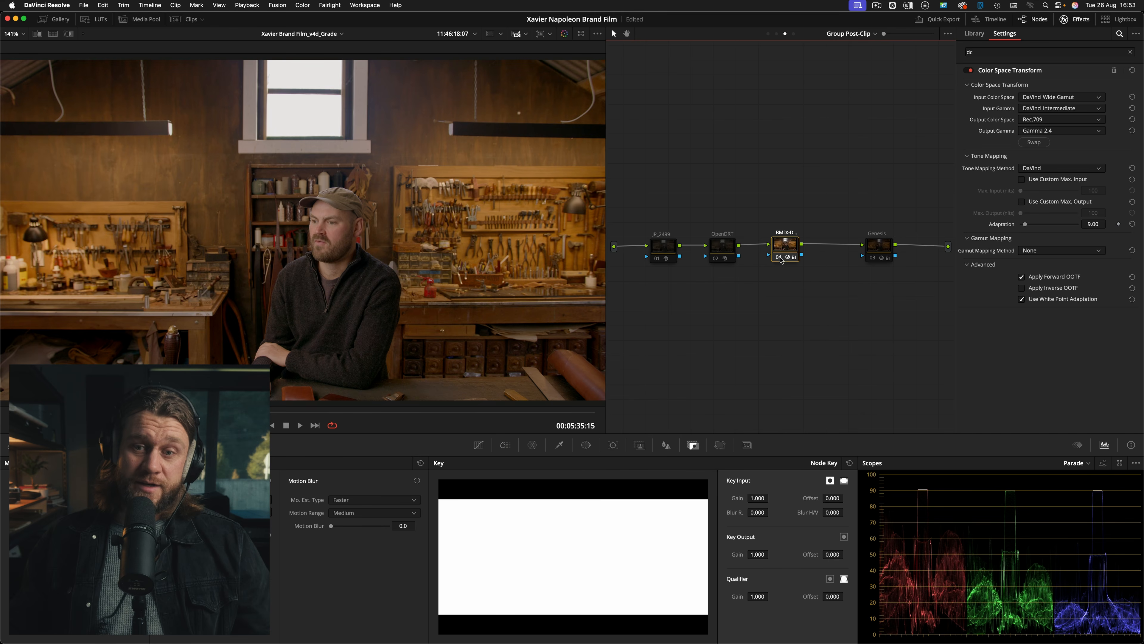
- With OpenDRT as the active output node, try Creative White at D55 and D50, and return it to Use Look Preset
click(712, 249)
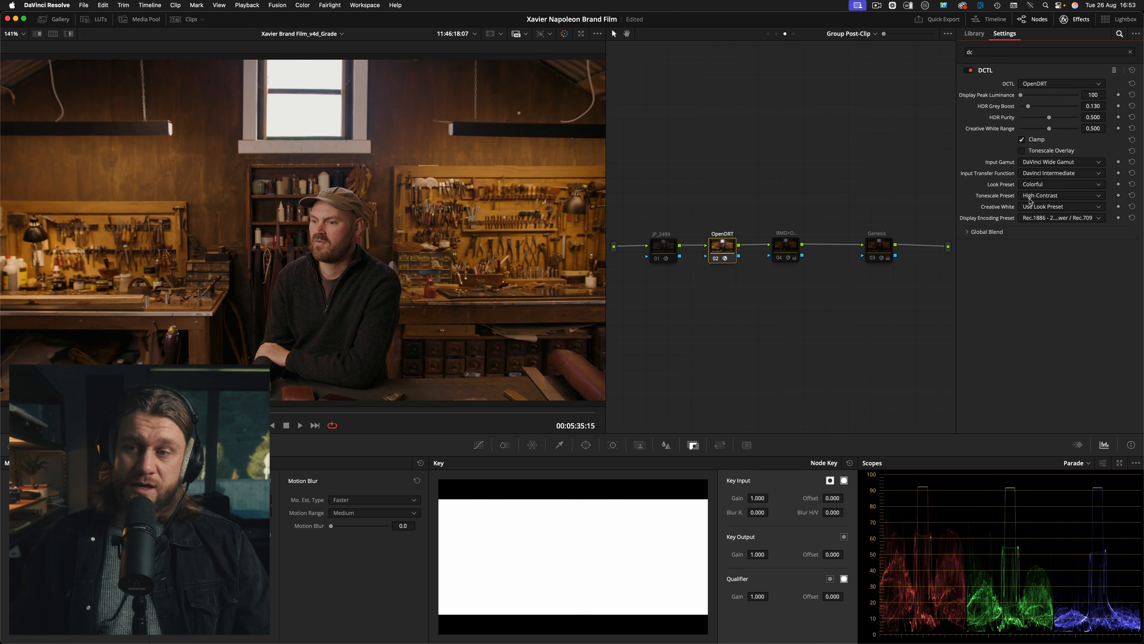
click(1036, 207)
click(1056, 207)
click(1037, 208)
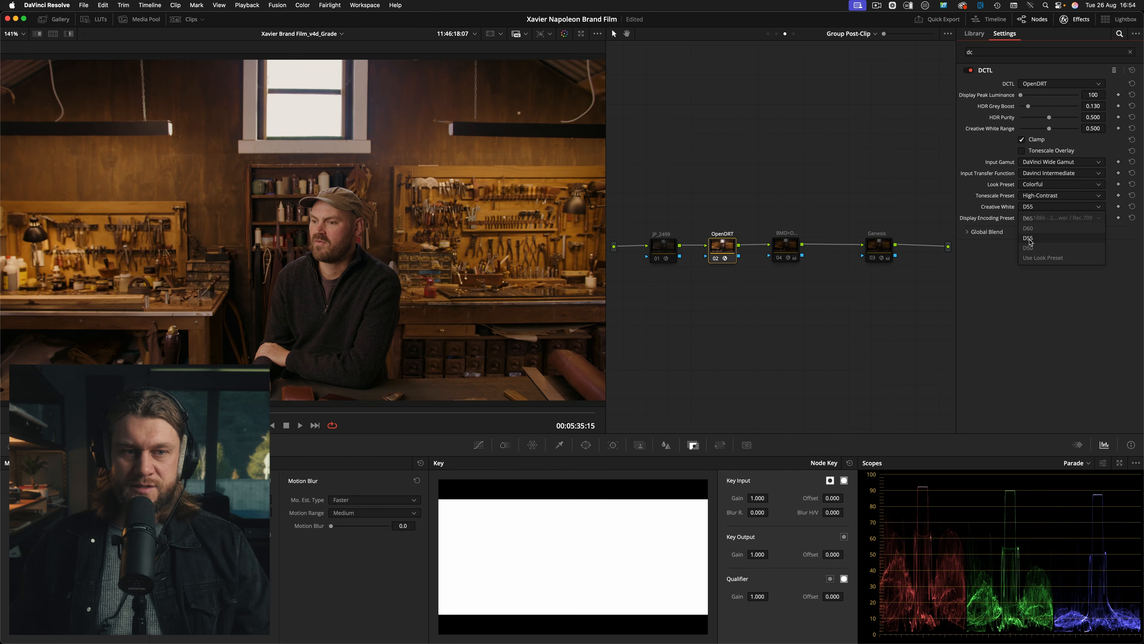
click(1041, 208)
click(1031, 249)
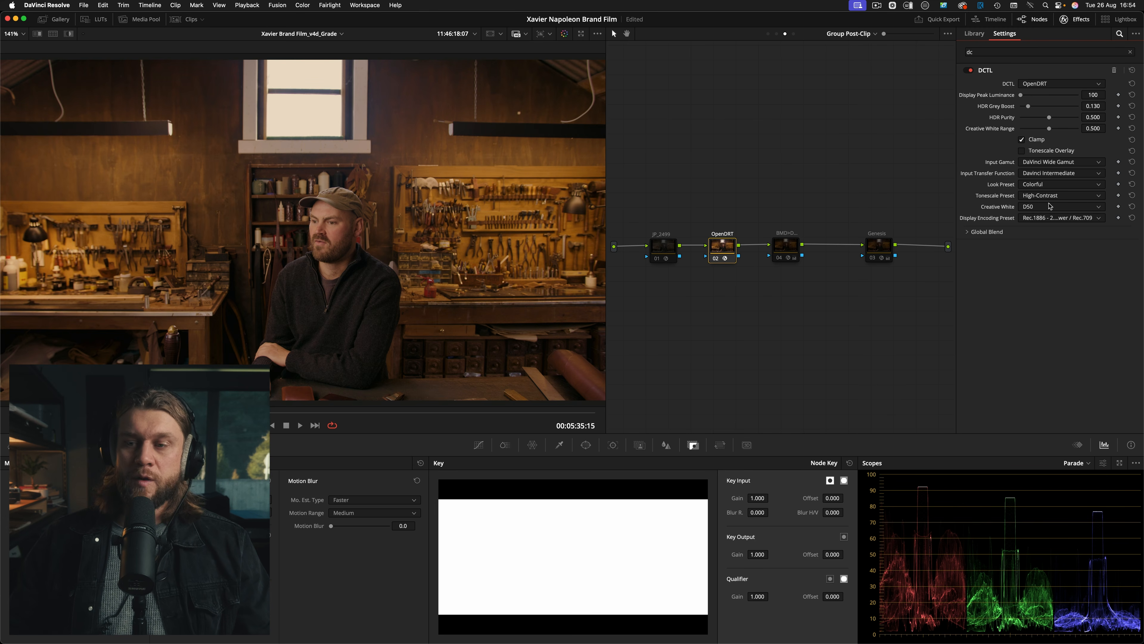
click(1044, 210)
click(1042, 210)
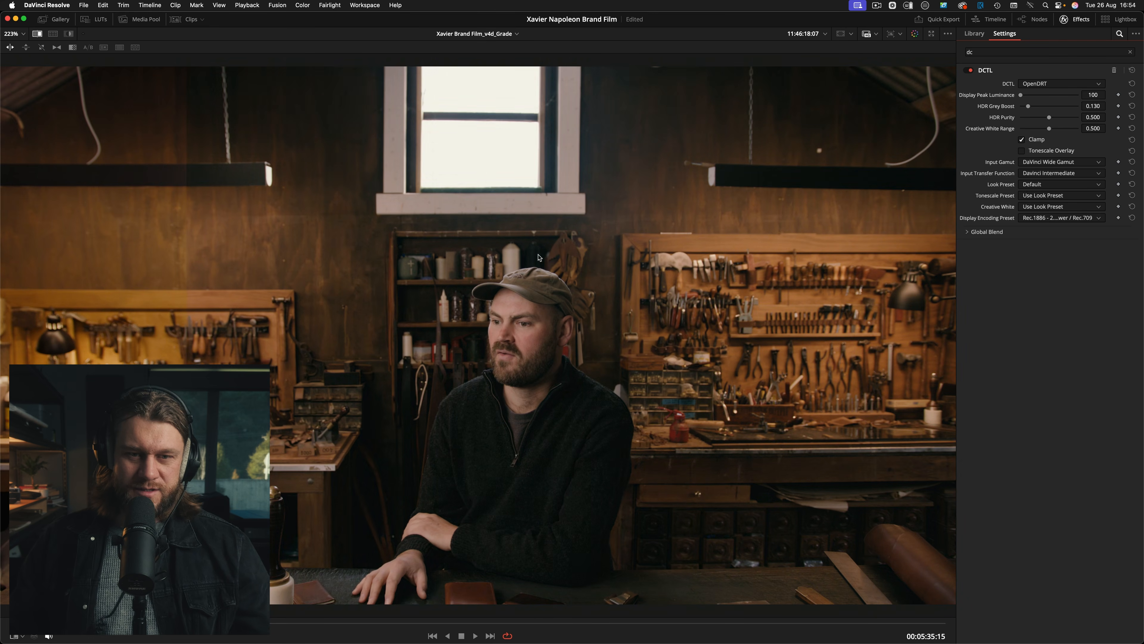
- Sweep the reference wipe across the enlarged frame to compare the OpenDRT rendering with the Genesis still
drag(233, 351, 950, 315)
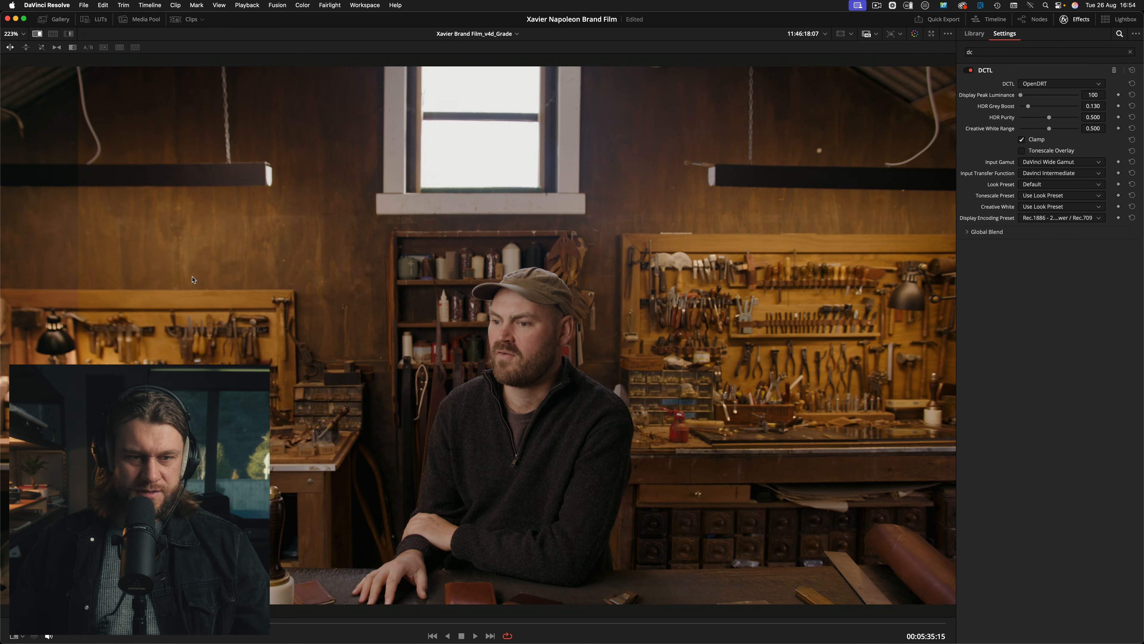
drag(166, 355, 54, 350)
drag(186, 341, 714, 353)
drag(887, 356, 946, 356)
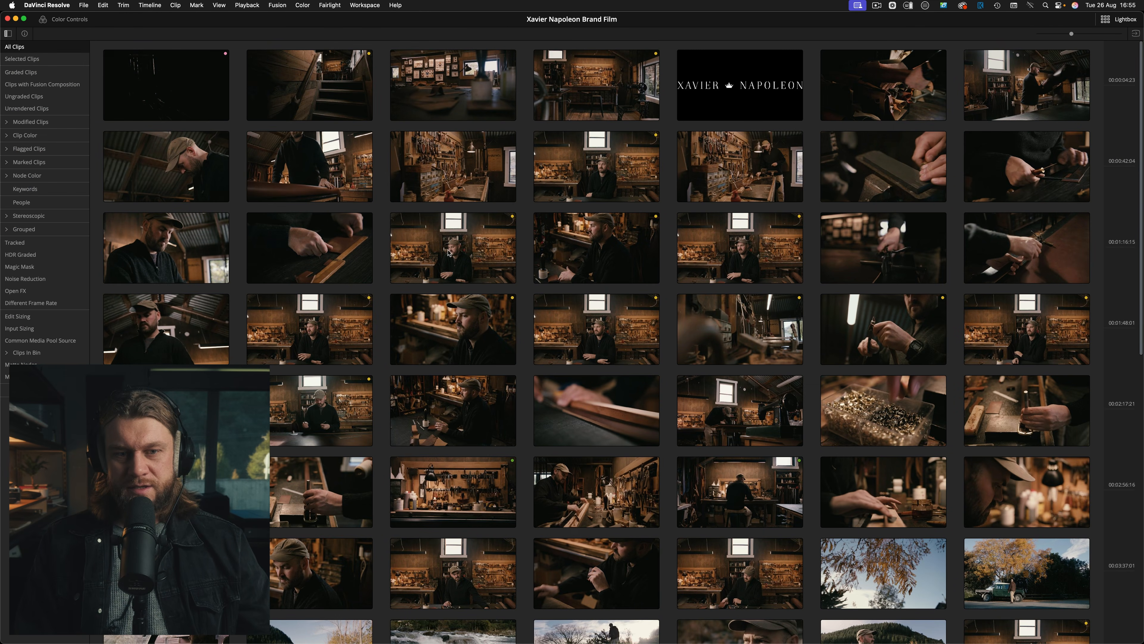
- Select the workshop clips from the leather-throwing shot through the side-on interview shot and view them together in an enlarged split screen
click(449, 253)
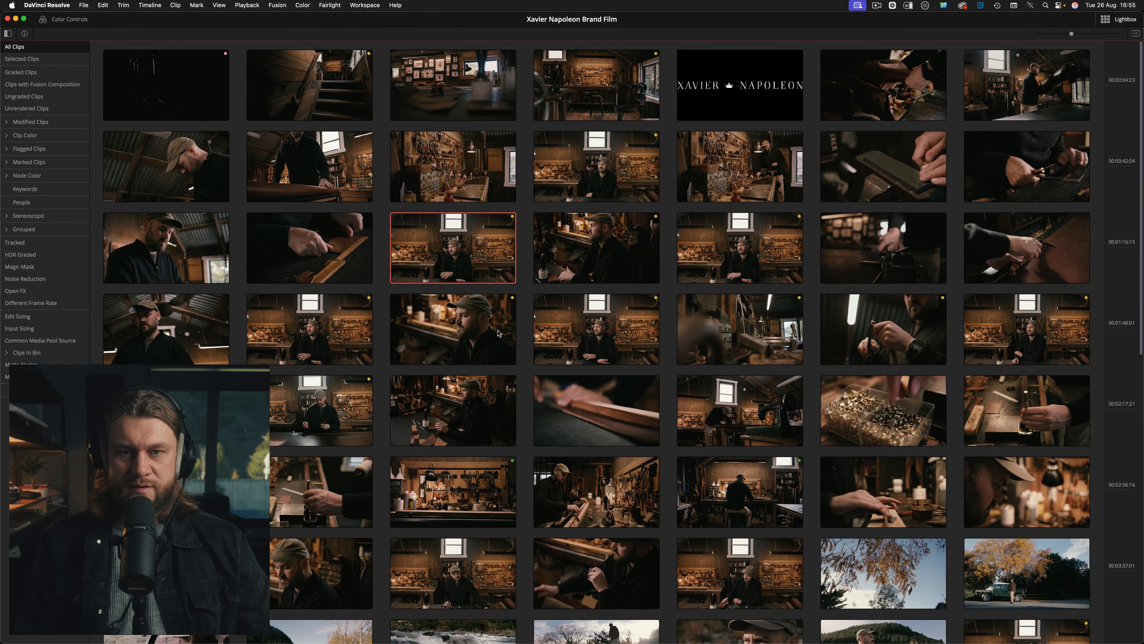
click(1022, 84)
shift+click(596, 251)
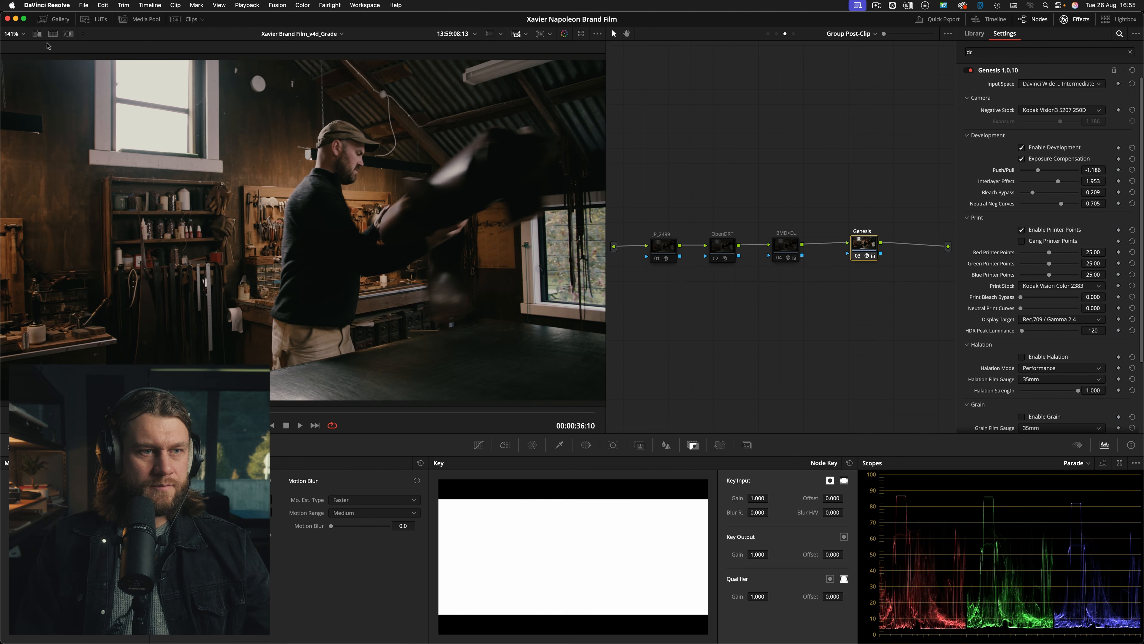
click(52, 33)
key(alt+f)
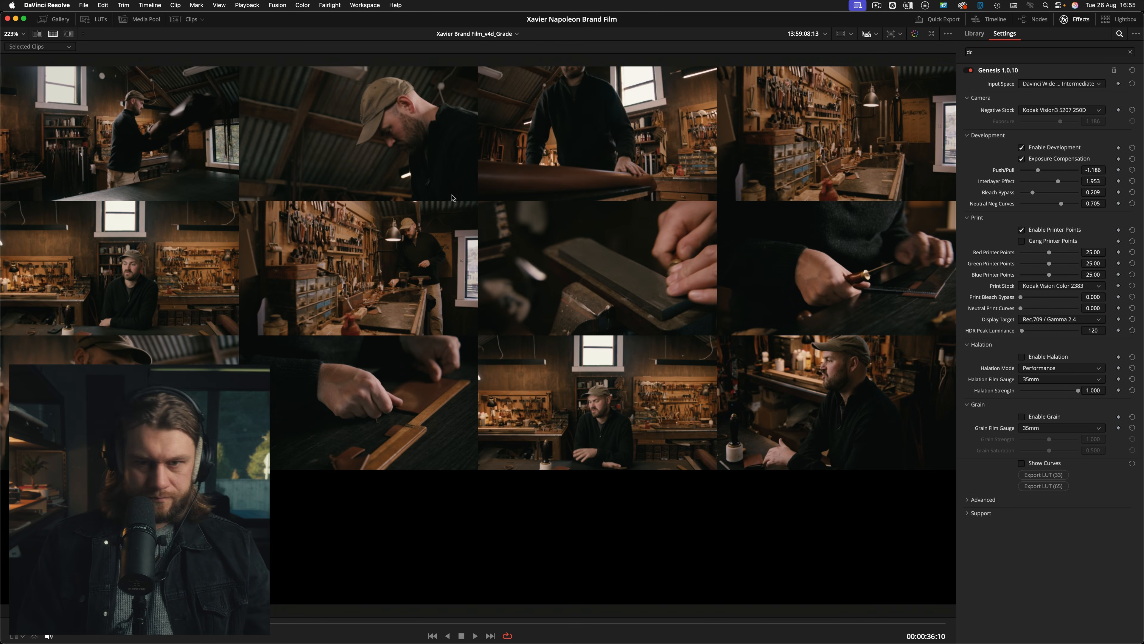
- Compare the selected clips with grades bypassed and restored, and return to the single-clip viewer
key(shift+d)
key(shift+d)
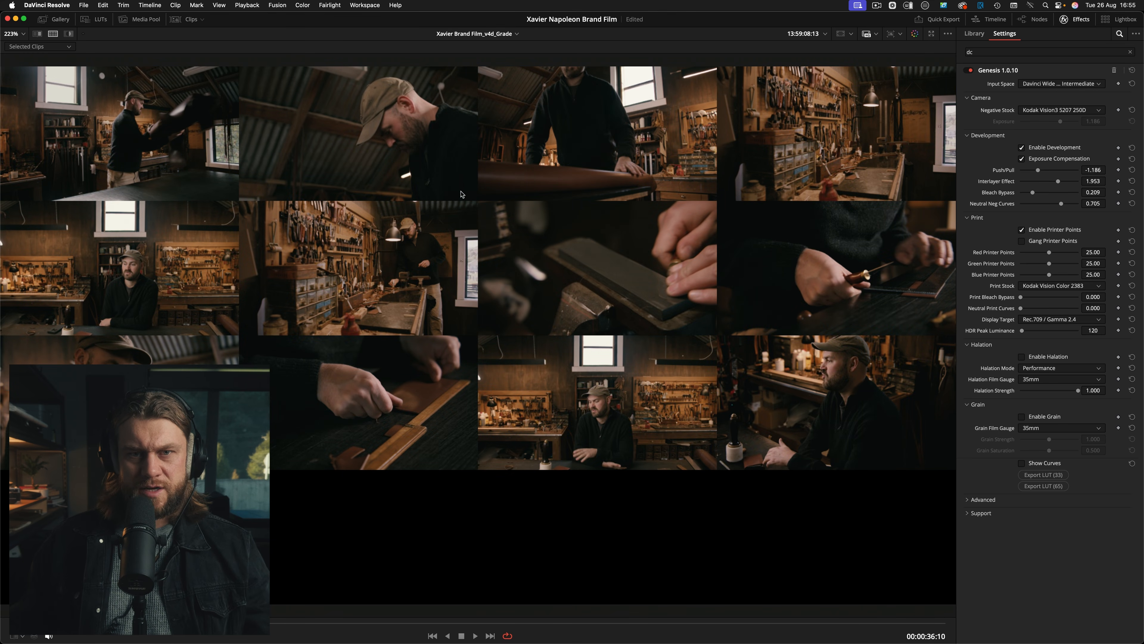
key(alt+f)
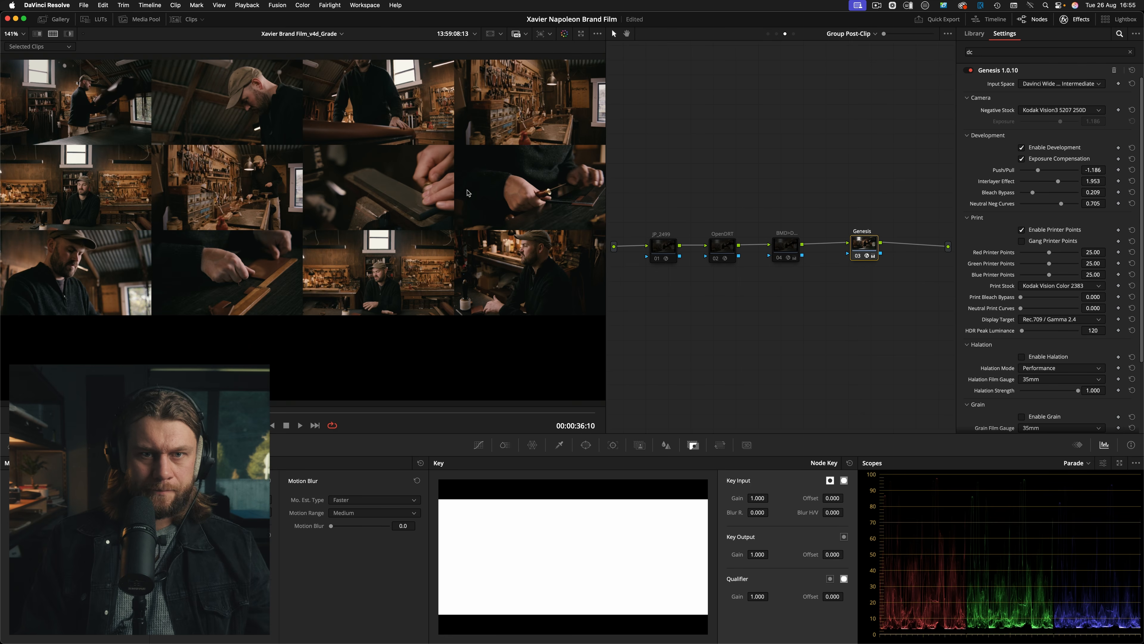
key(super+alt+w)
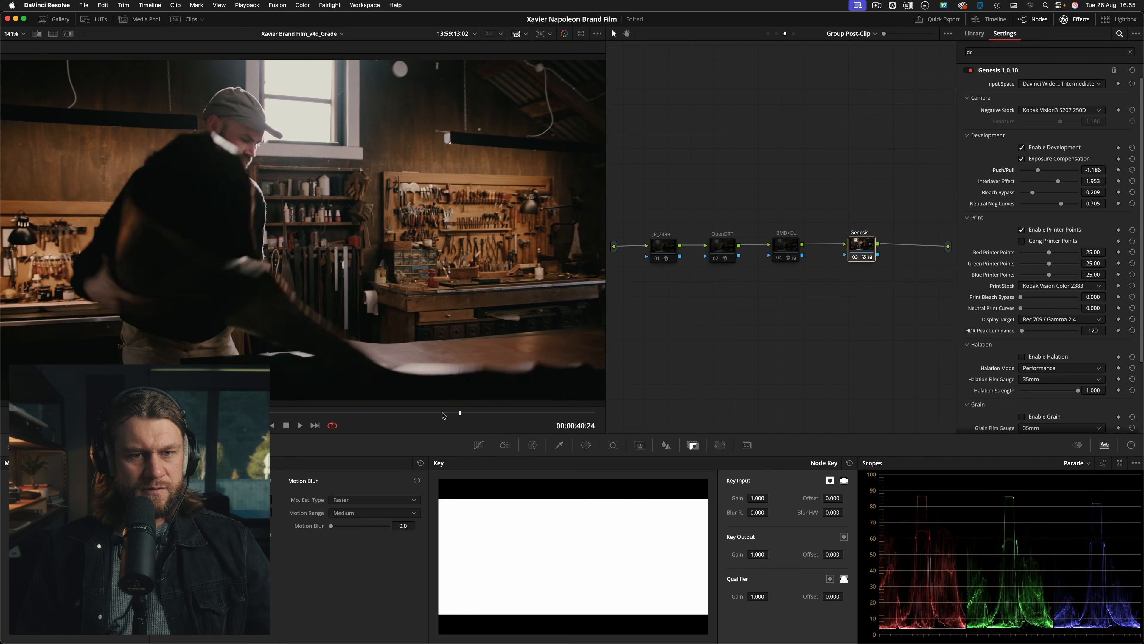
- Play the leather-throwing clip from near its start to review the look in motion, and return to that clip
drag(371, 412, 108, 412)
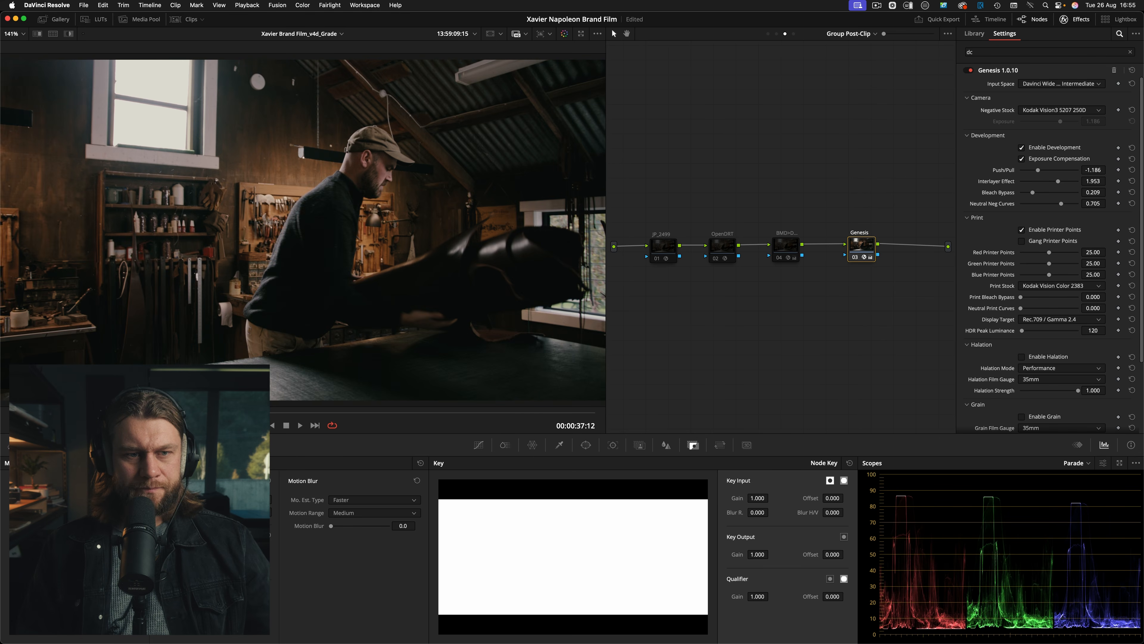
key(space)
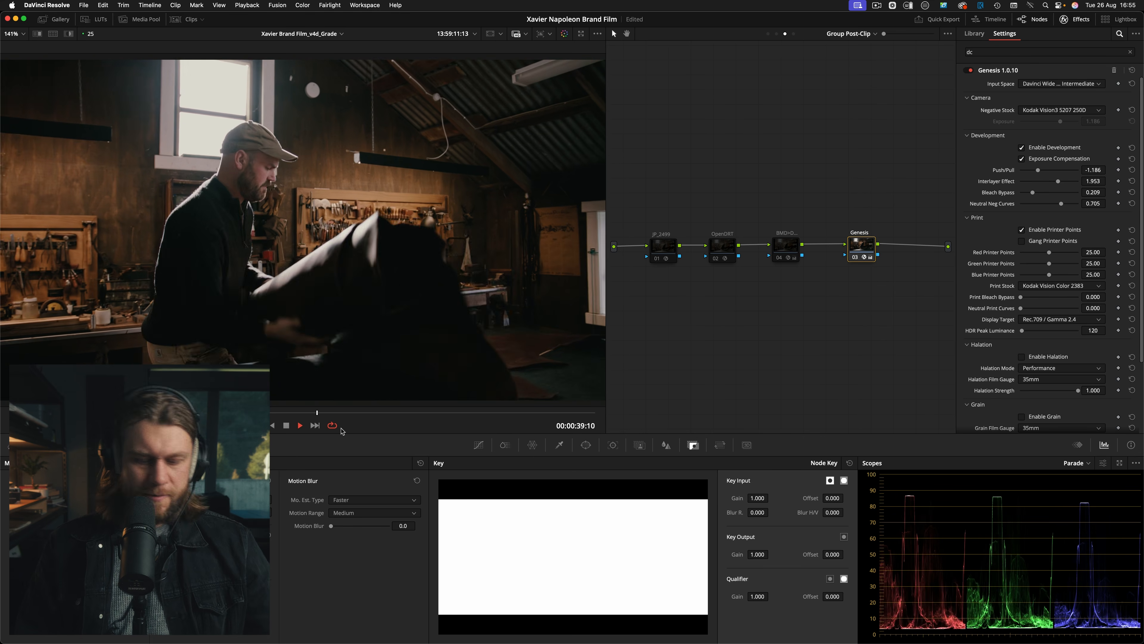
key(alt+f)
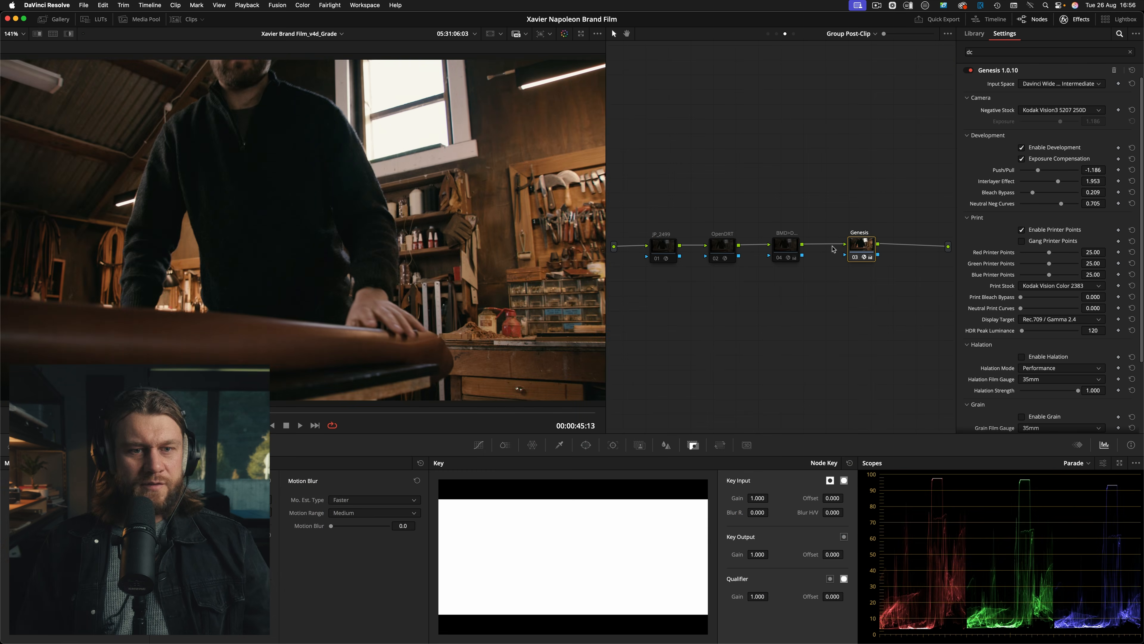
key(Up)
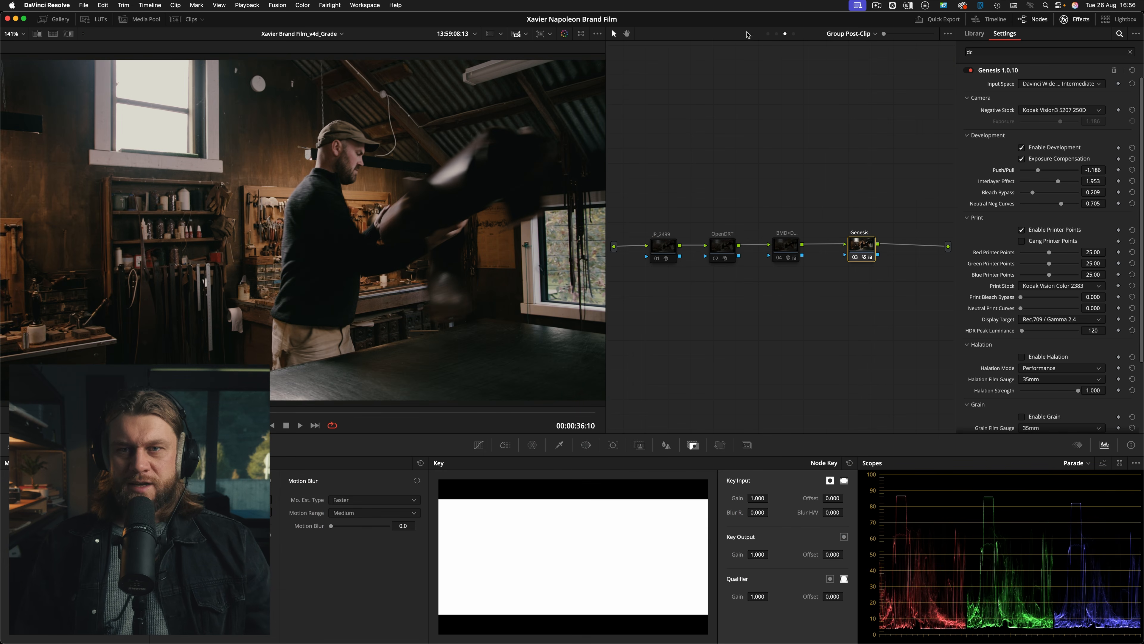
- Compare the leather-throwing shot with all of its clip-level nodes disabled and re-enabled
click(777, 34)
click(694, 213)
drag(689, 276, 924, 133)
key(super+d)
key(super+d)
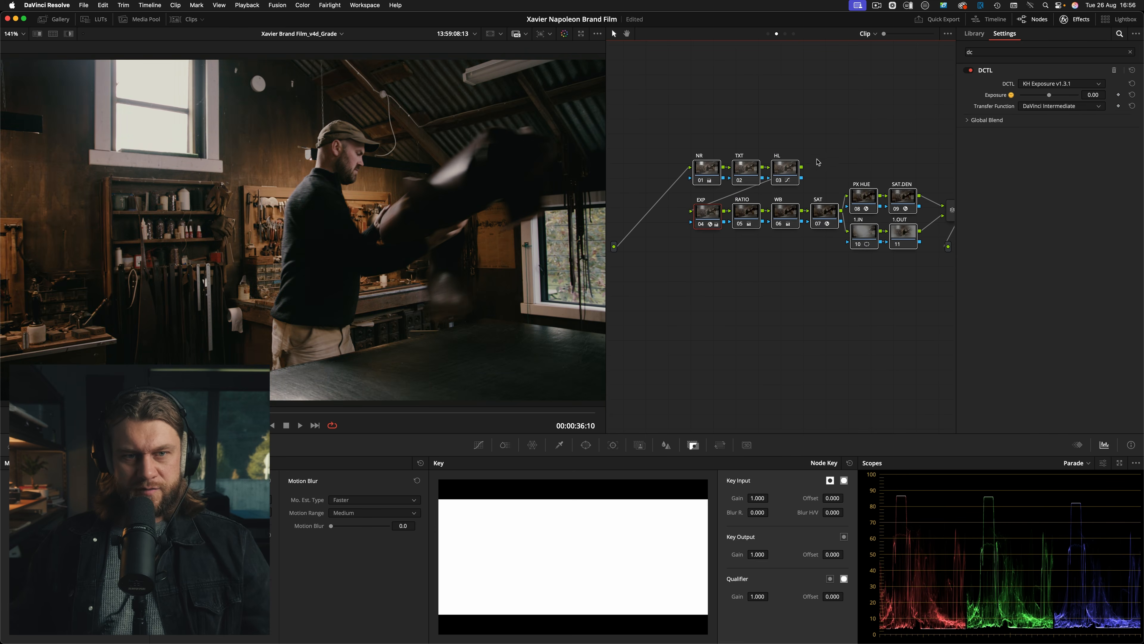
key(super+d)
key(super+d)
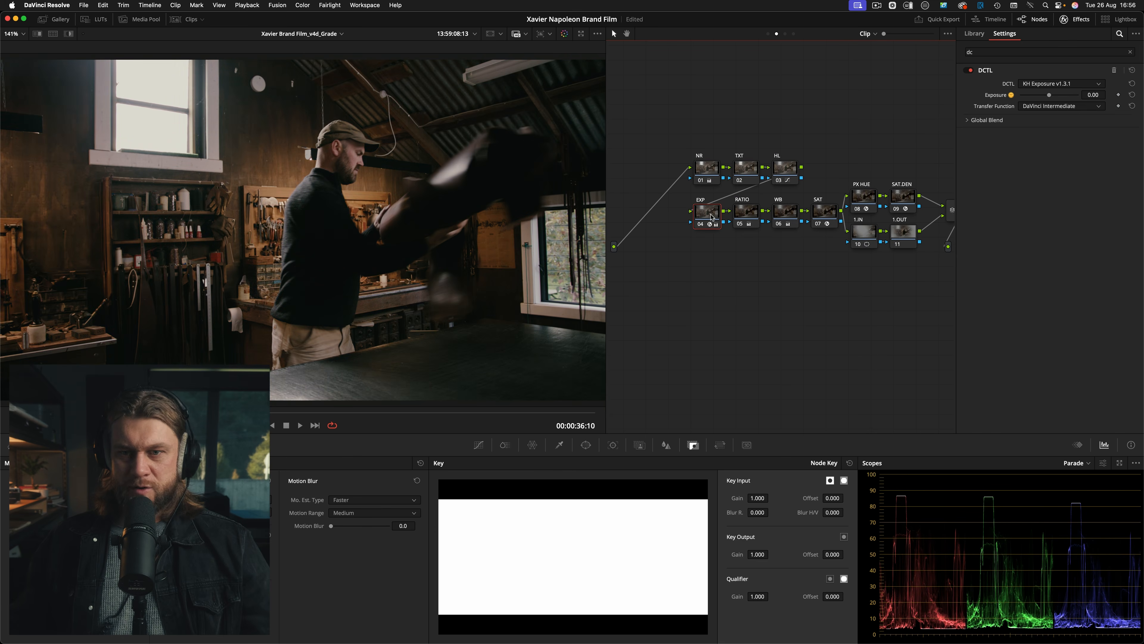
- Compare the shot with the EXP, RATIO and WB nodes disabled and re-enabled, and check the WB node's effect separately
super+click(779, 216)
key(super+d)
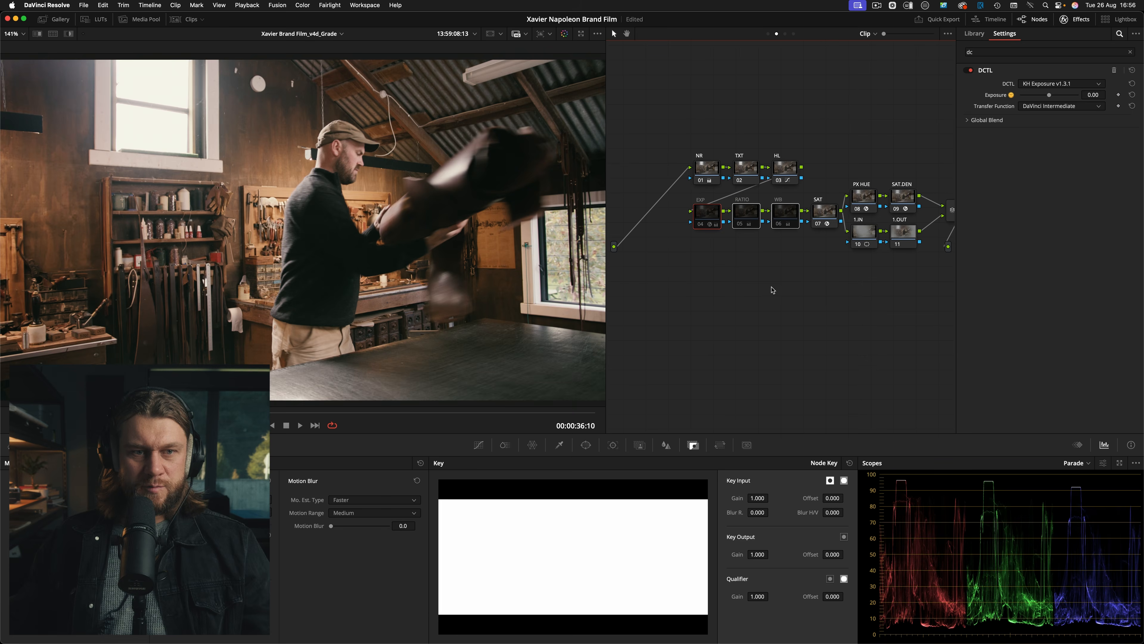
key(super+d)
click(709, 243)
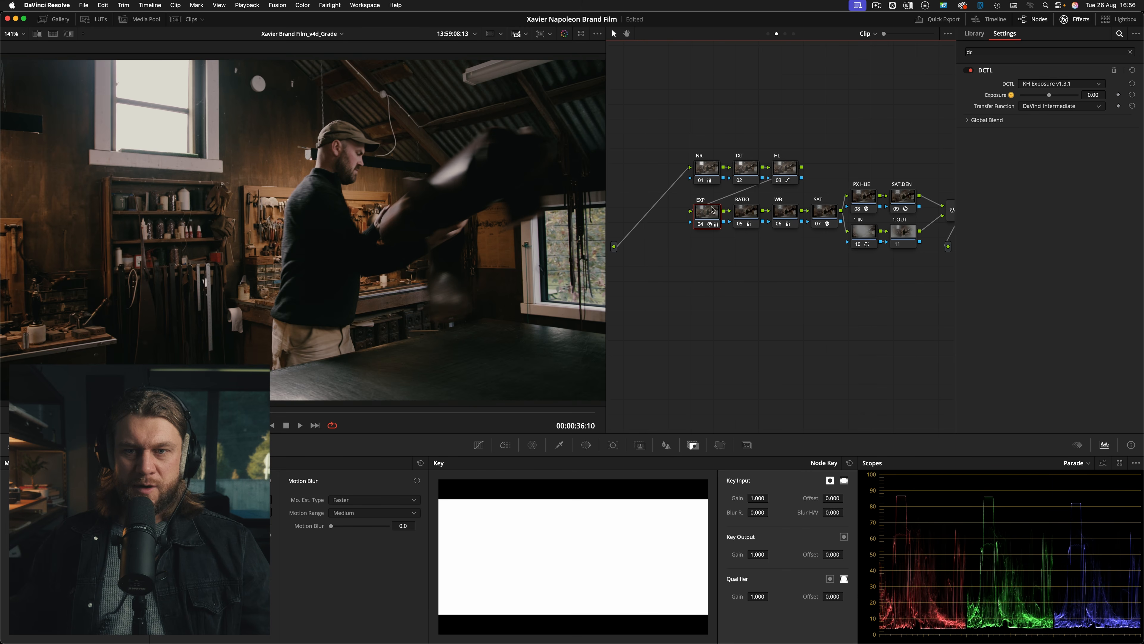
click(786, 214)
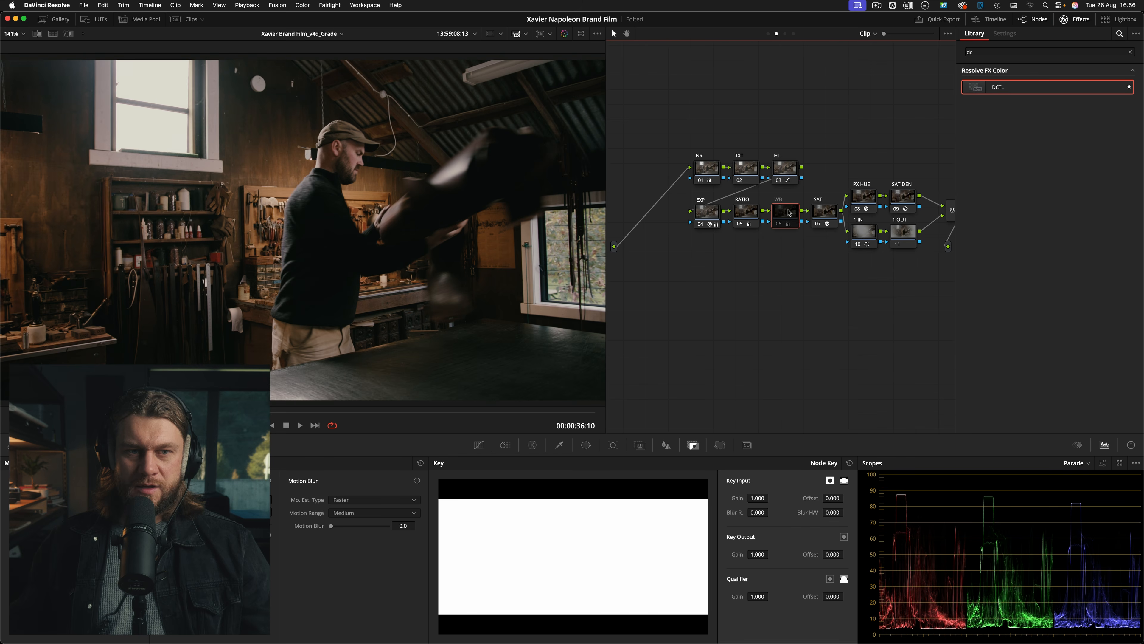
- In the group post-clip Genesis node, try Blue Printer Points at 25.58 and return it to 25.00
click(785, 34)
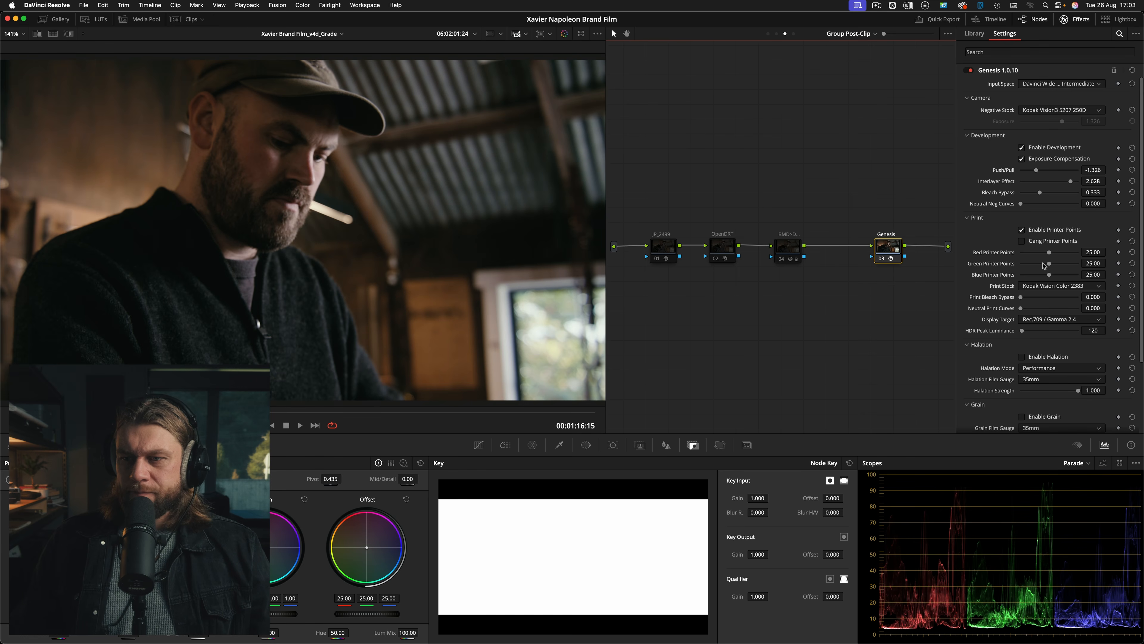
drag(1050, 275, 1067, 281)
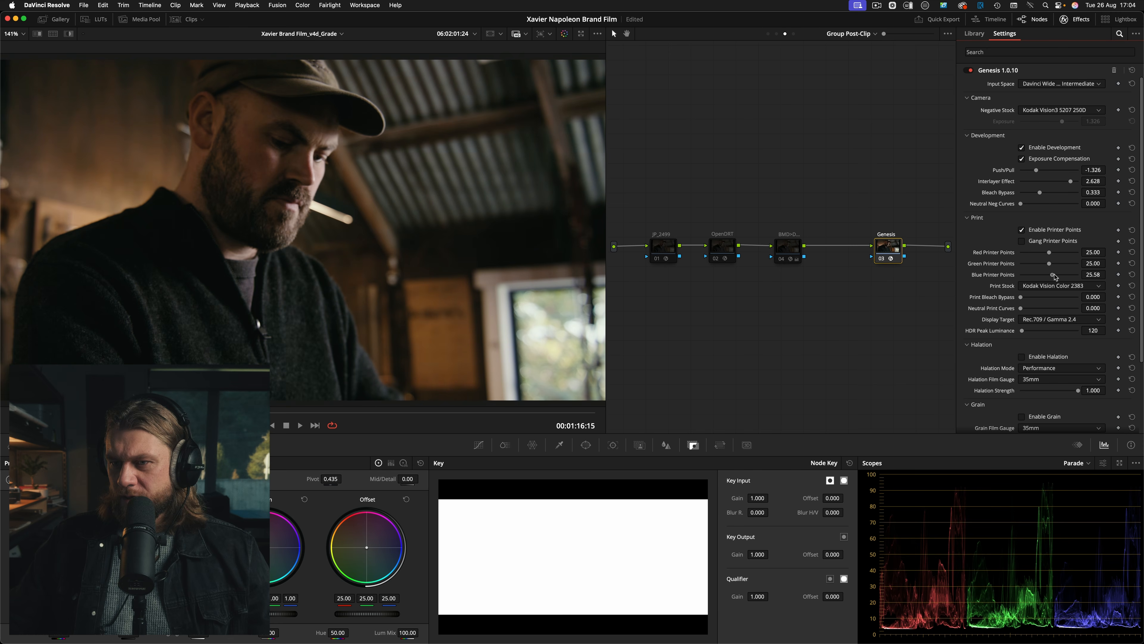
drag(1055, 274, 1050, 255)
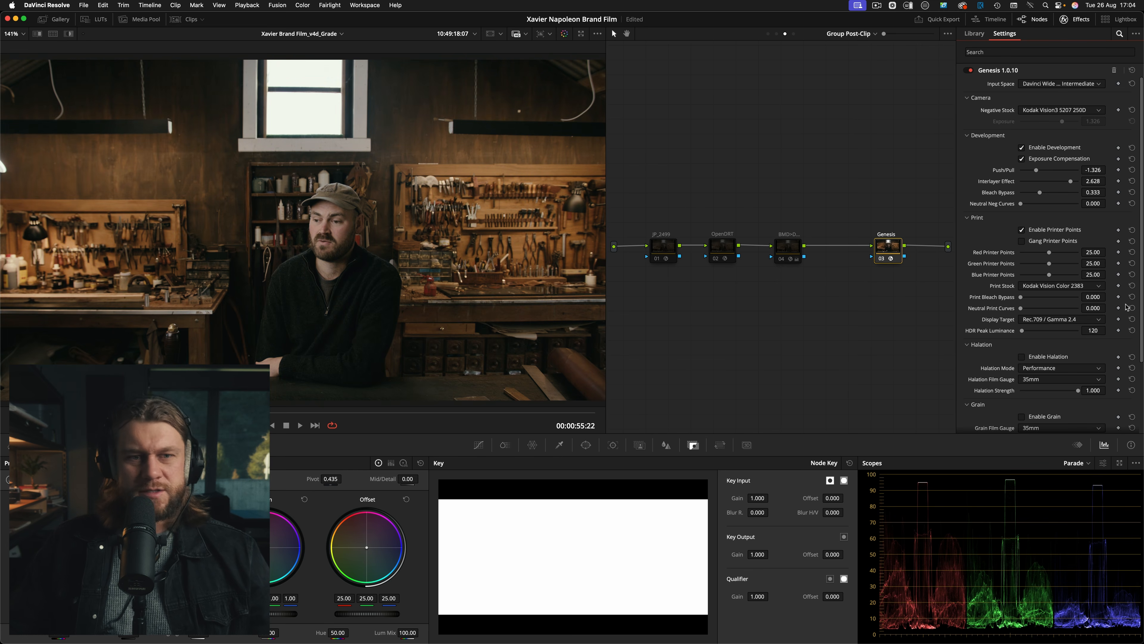
key(super+w)
key(super+w)
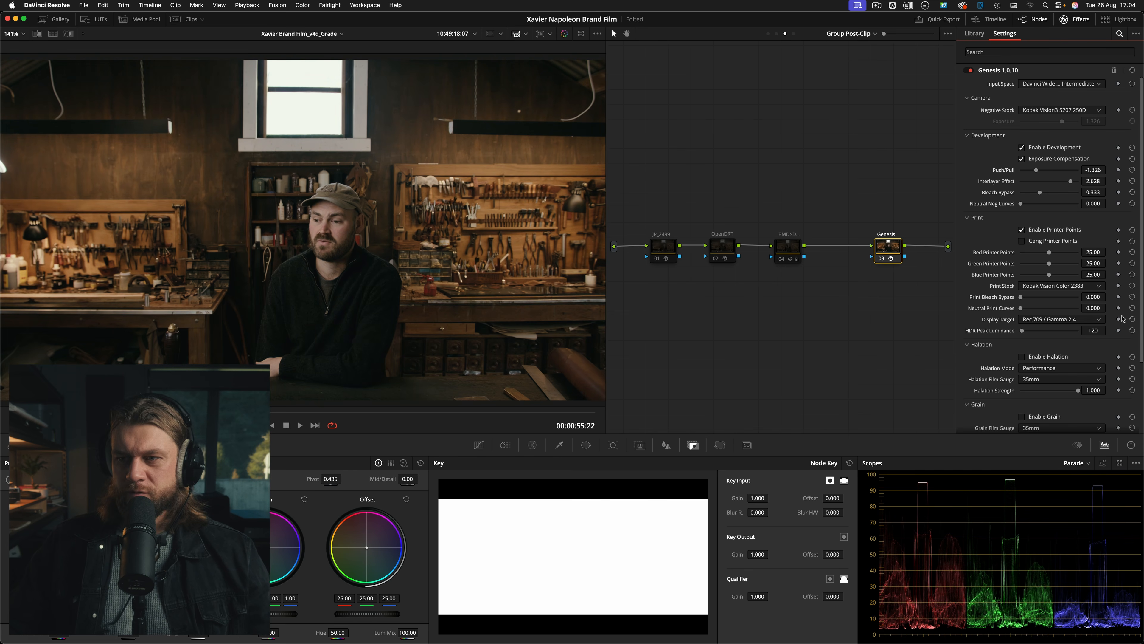
- Set the Genesis node's Bleach Bypass to 0.357 and try Print Bleach Bypass at 0.209
key(super+w)
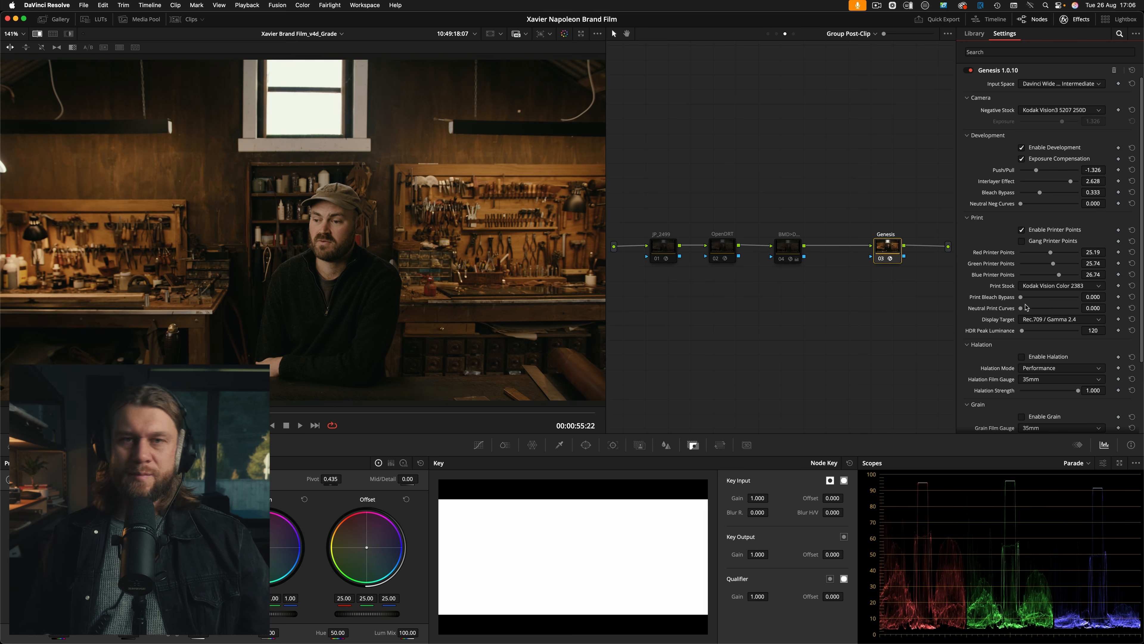
mouse_move(1022, 297)
mouse_down()
mouse_move(1100, 301)
mouse_move(1010, 304)
mouse_move(1086, 300)
mouse_move(1025, 306)
mouse_up()
drag(1044, 195, 1041, 195)
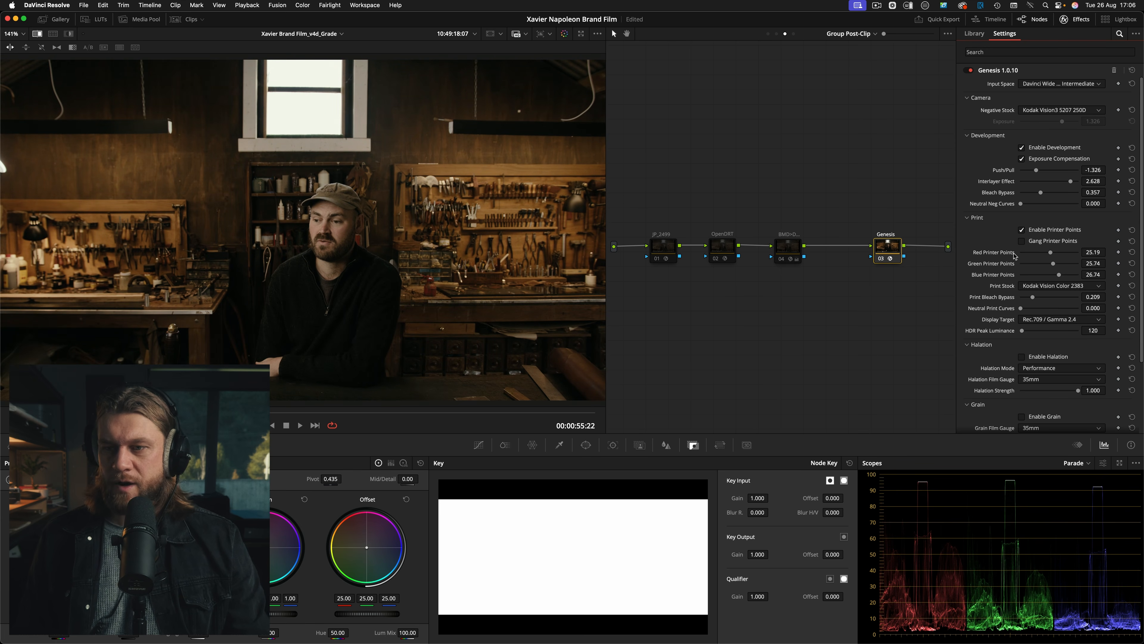
- Return Print Bleach Bypass to 0.000, try Neutral Print Curves at 0.899, and show the Genesis curves
drag(1033, 297, 1075, 308)
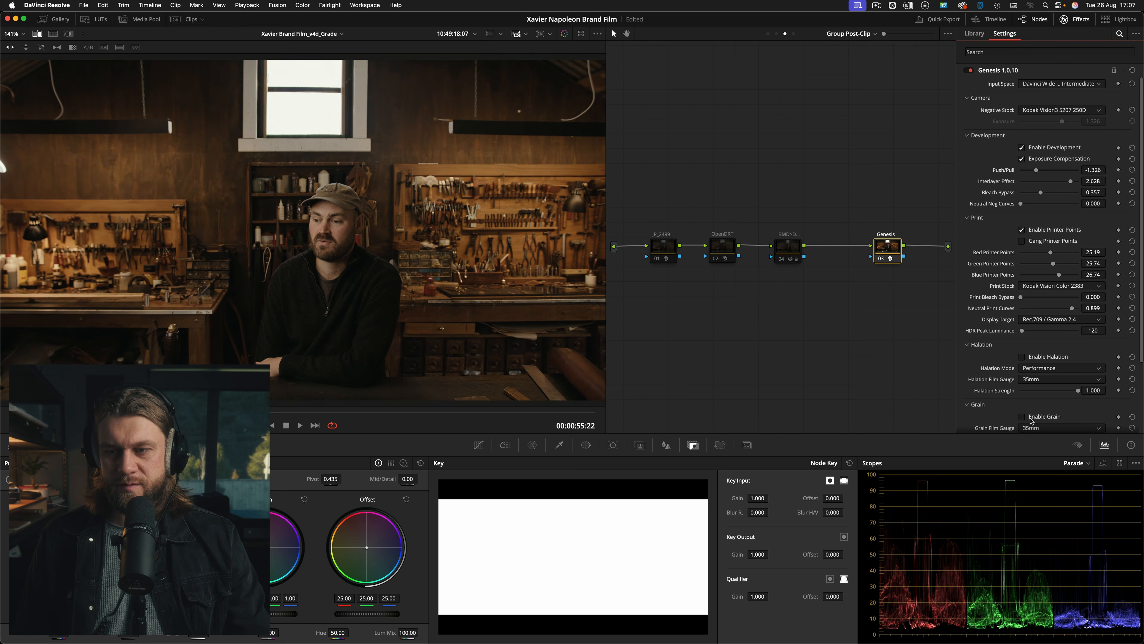
scroll(1032, 417, down, 4)
click(1045, 376)
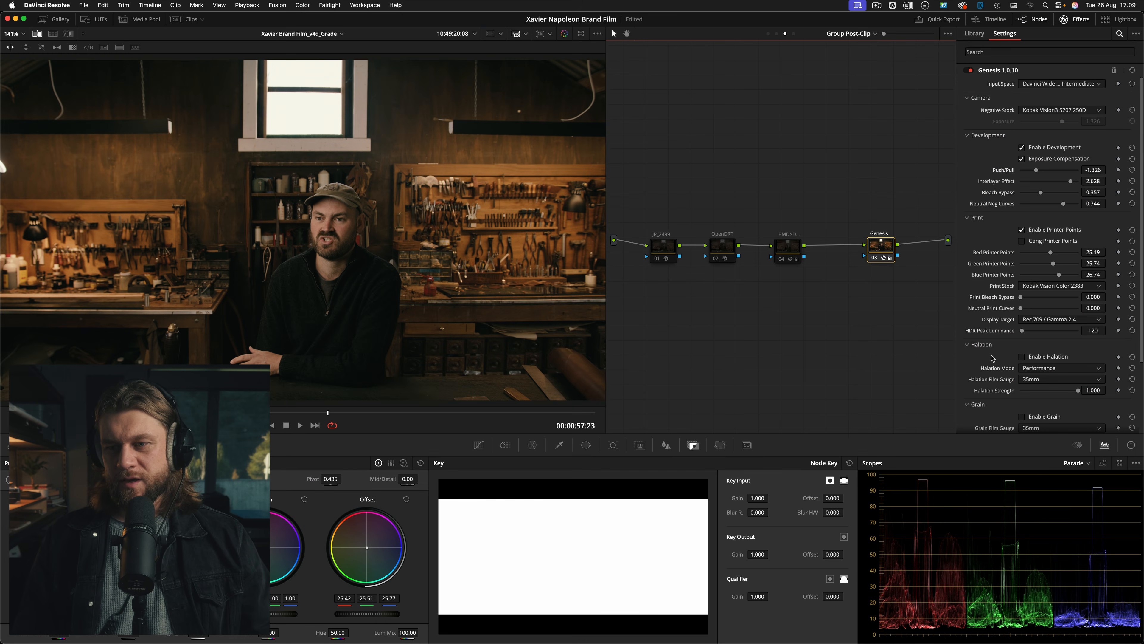
- Enable 35mm halation in Performance mode and inspect the desk lamp close up with it off and on
scroll(993, 357, down, 4)
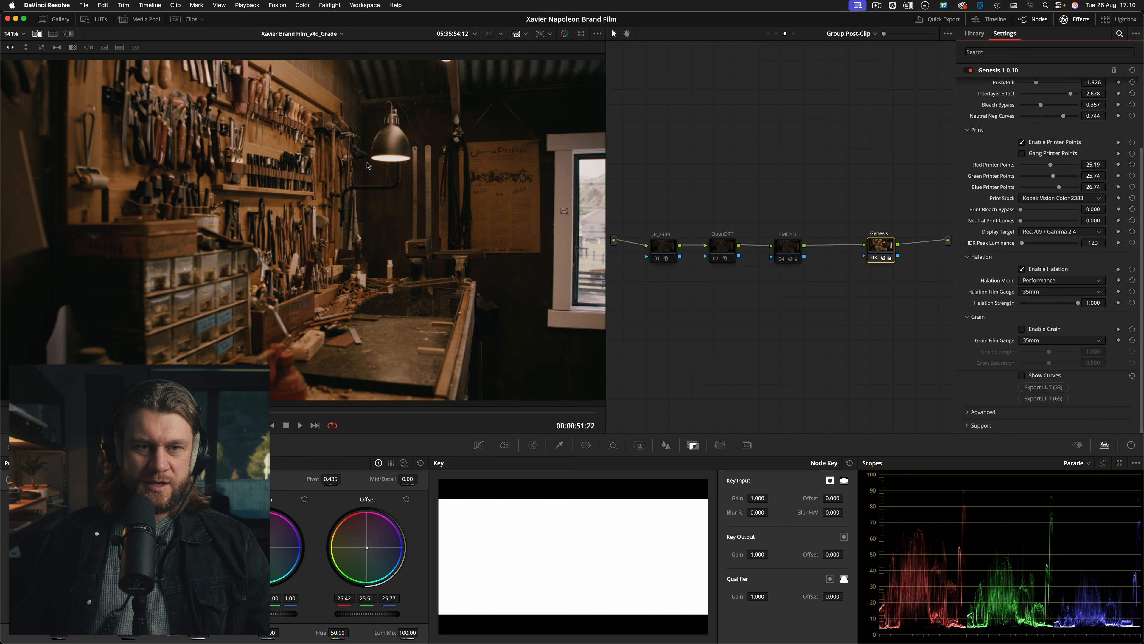
scroll(367, 153, up, 5)
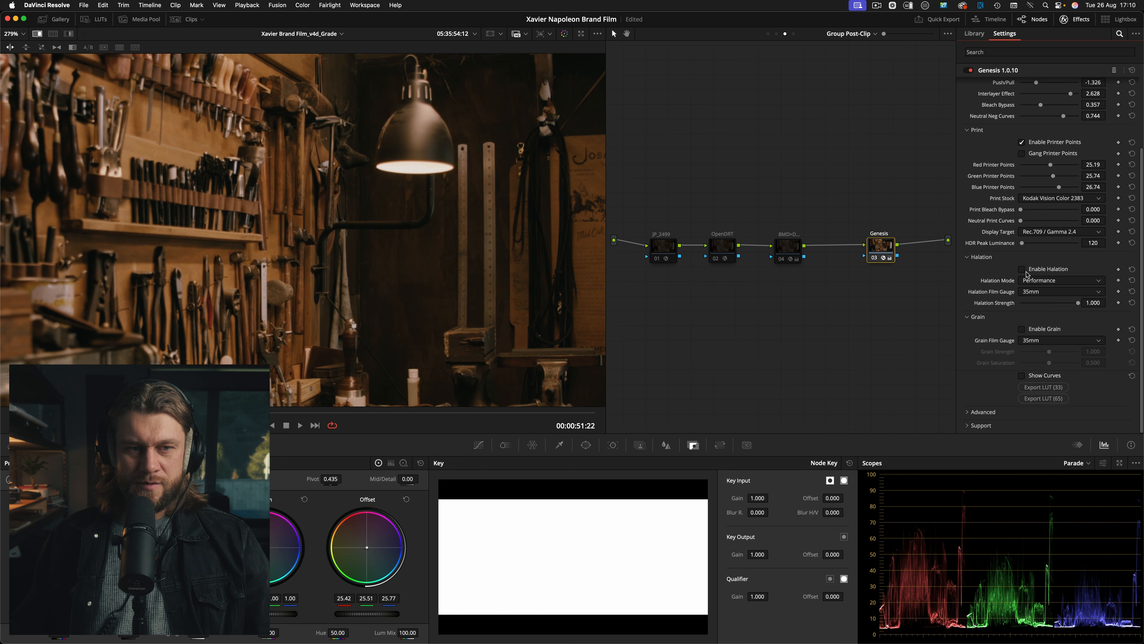
scroll(400, 247, up, 5)
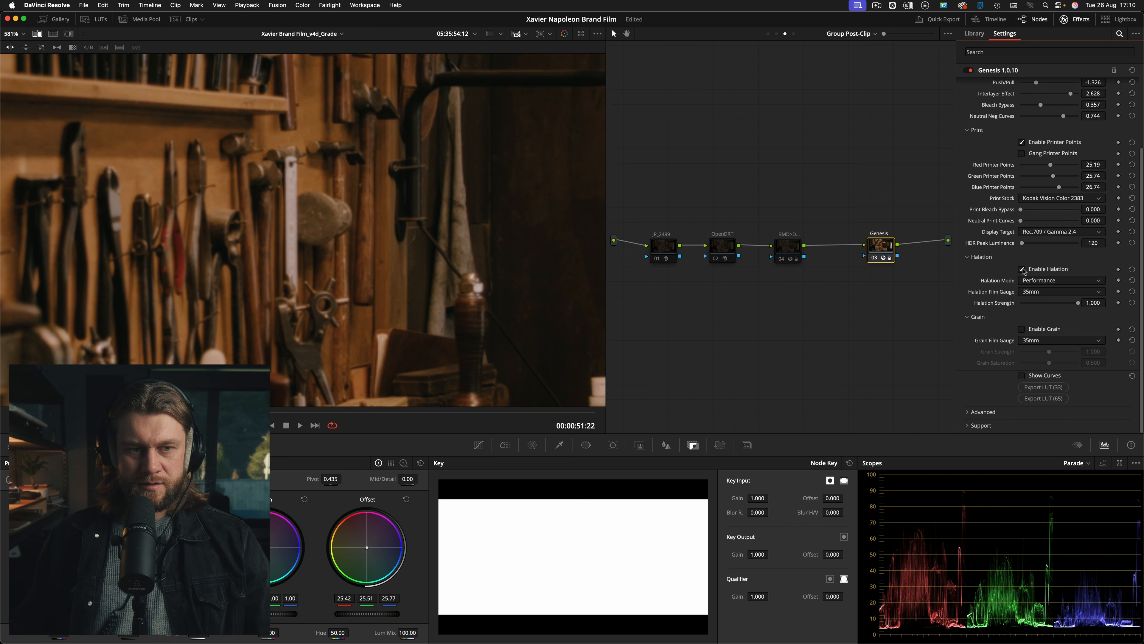
key(shift+z)
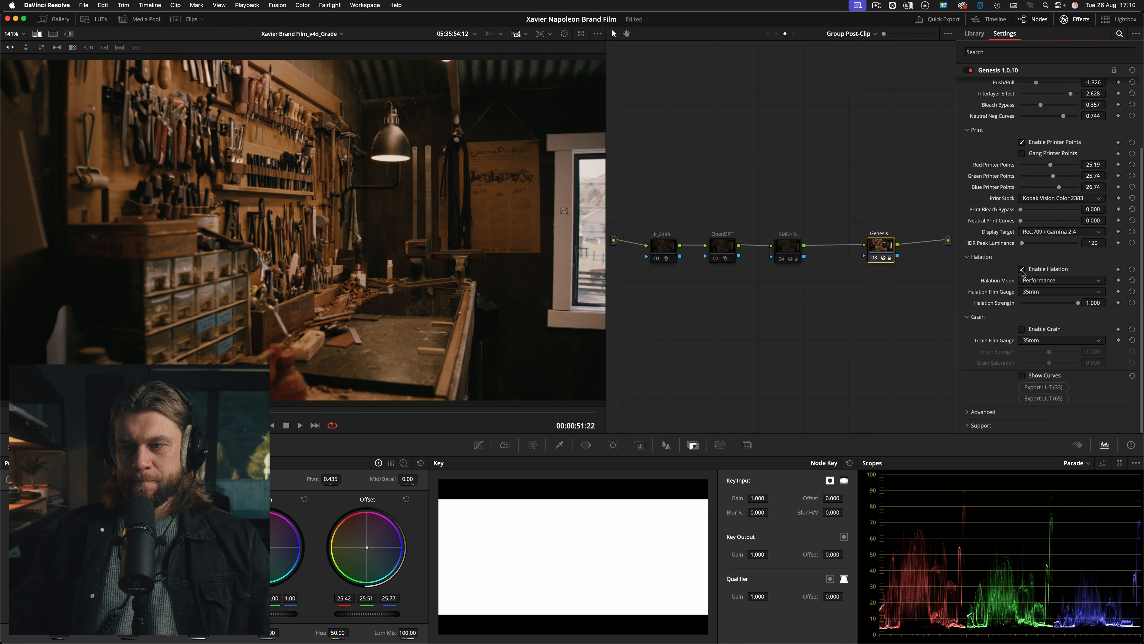
scroll(334, 99, up, 6)
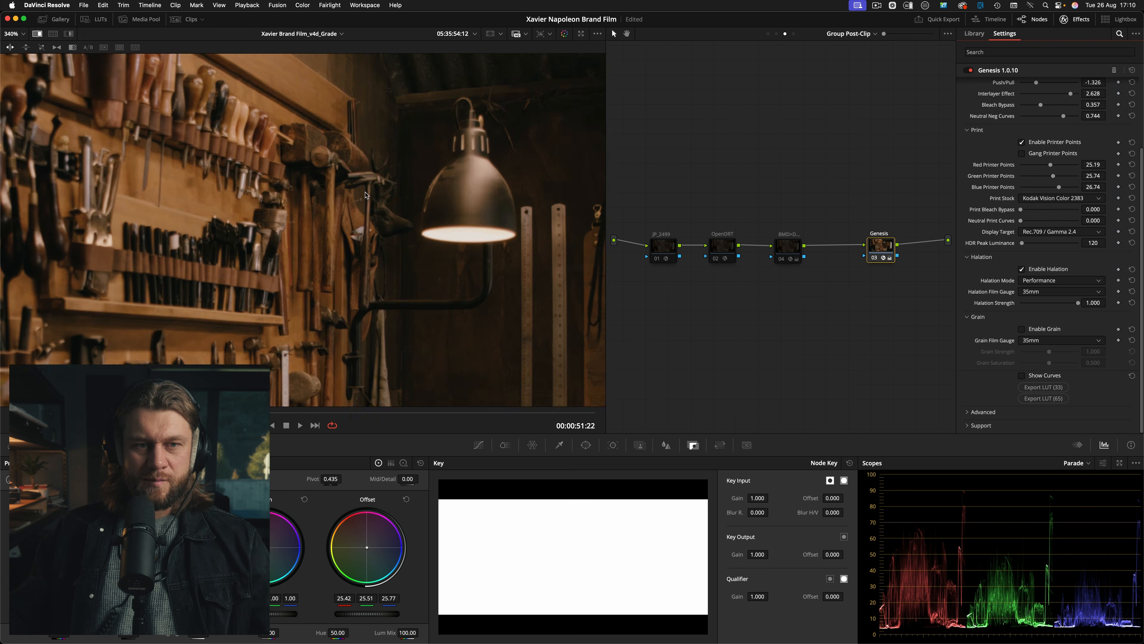
- Enable 35mm grain with Grain Strength 1.426 and Grain Saturation 0.357, and fit the whole frame in an enlarged viewer
click(1035, 330)
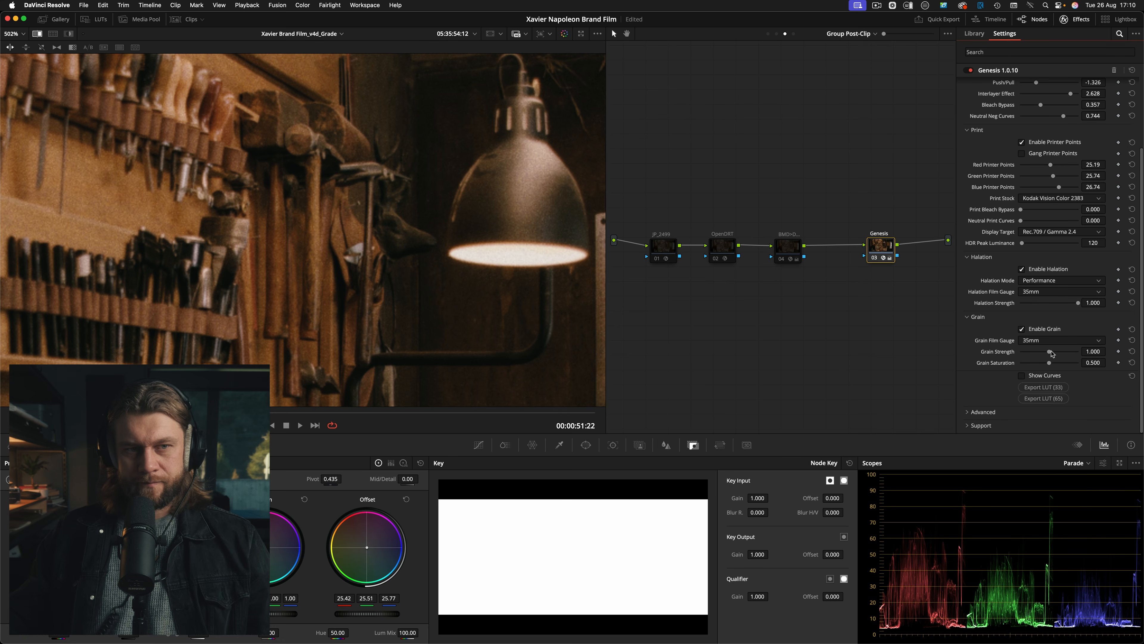
drag(1045, 363, 1046, 363)
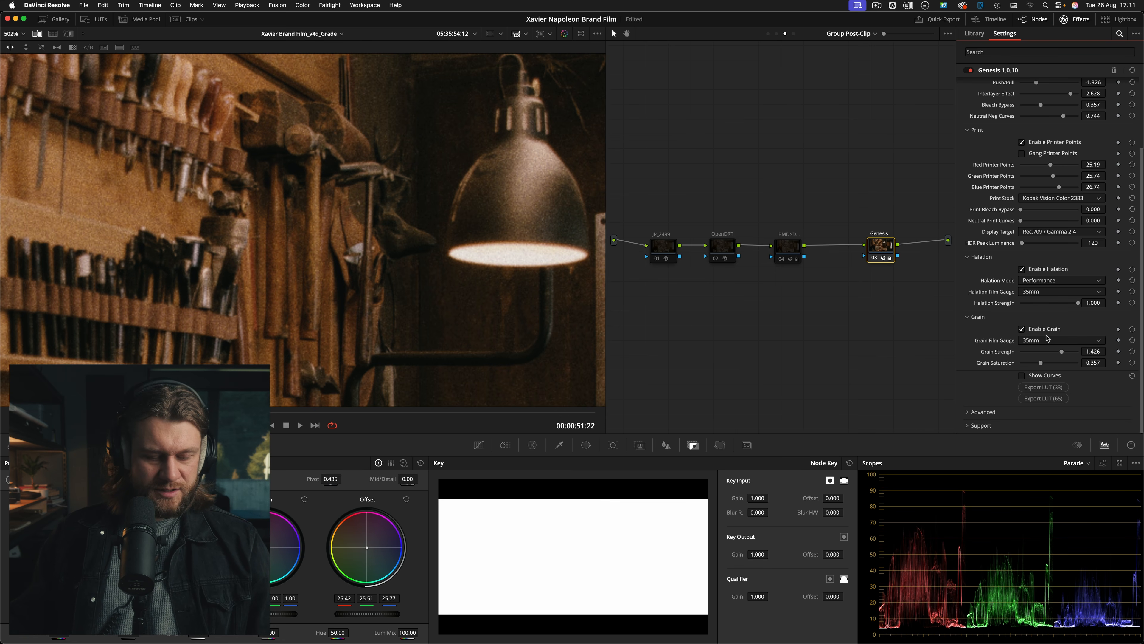
key(shift+z)
key(alt+f)
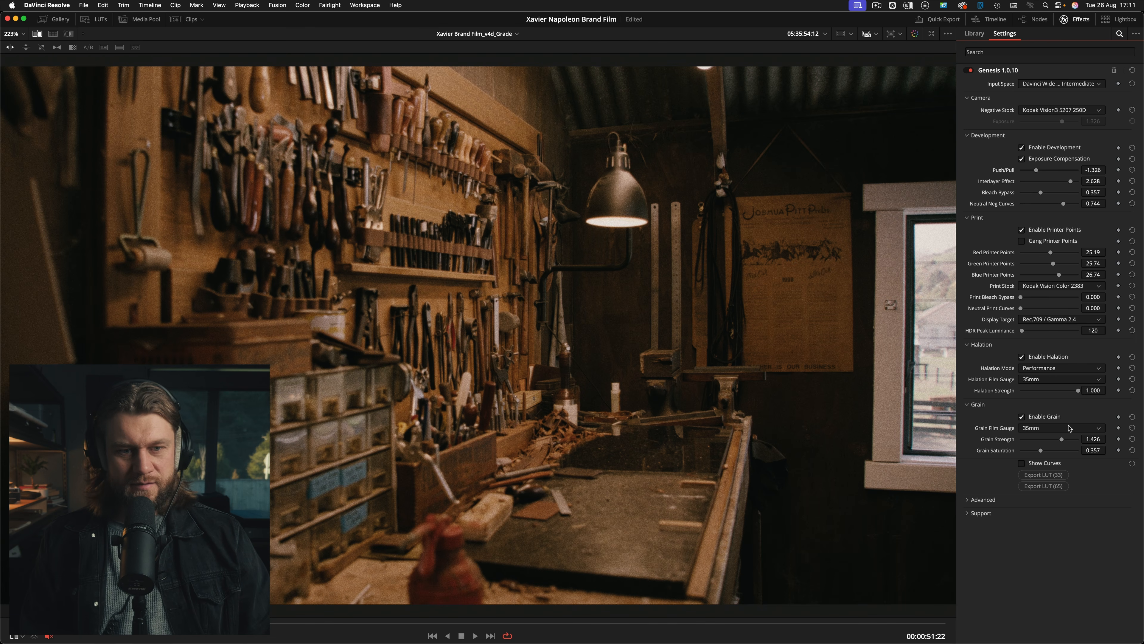
- Play the interview footage to review the grain in motion, and set Grain Strength to 1.178
key(space)
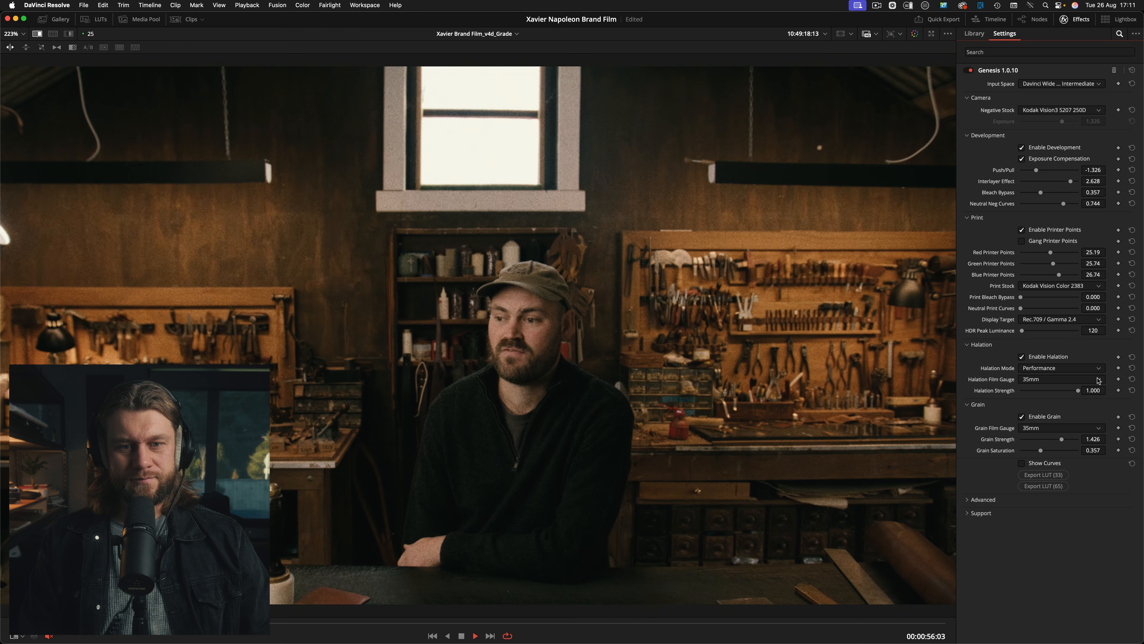
key(space)
drag(1049, 444, 1051, 442)
key(space)
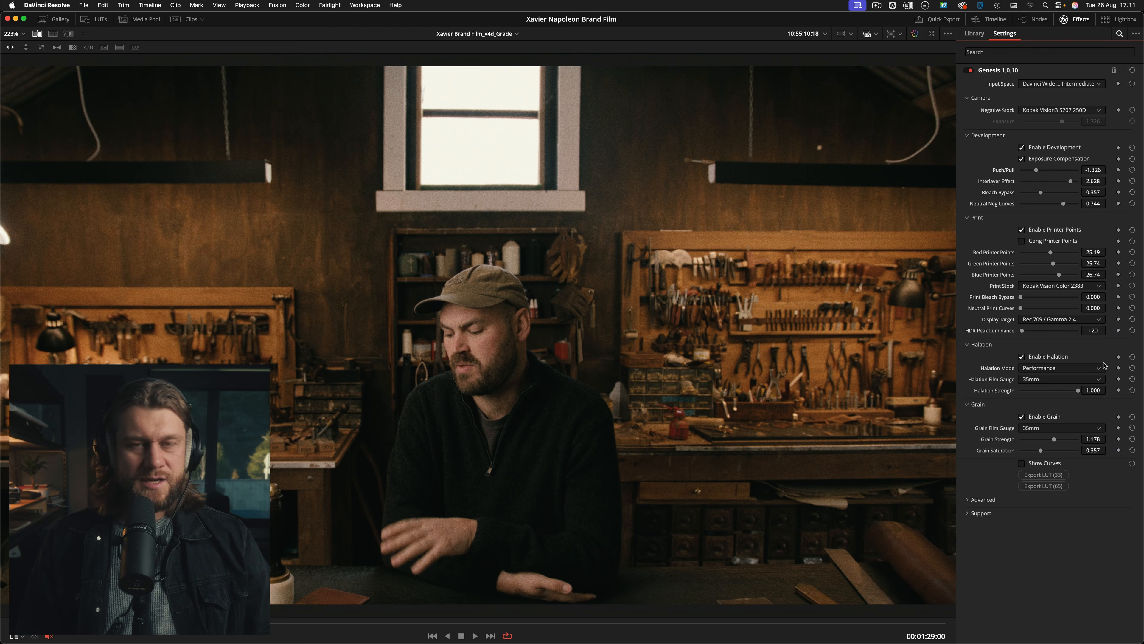
- Compare the interview shot with grain disabled and enabled, both at full frame and zoomed in on the man's face
click(1038, 418)
click(1040, 418)
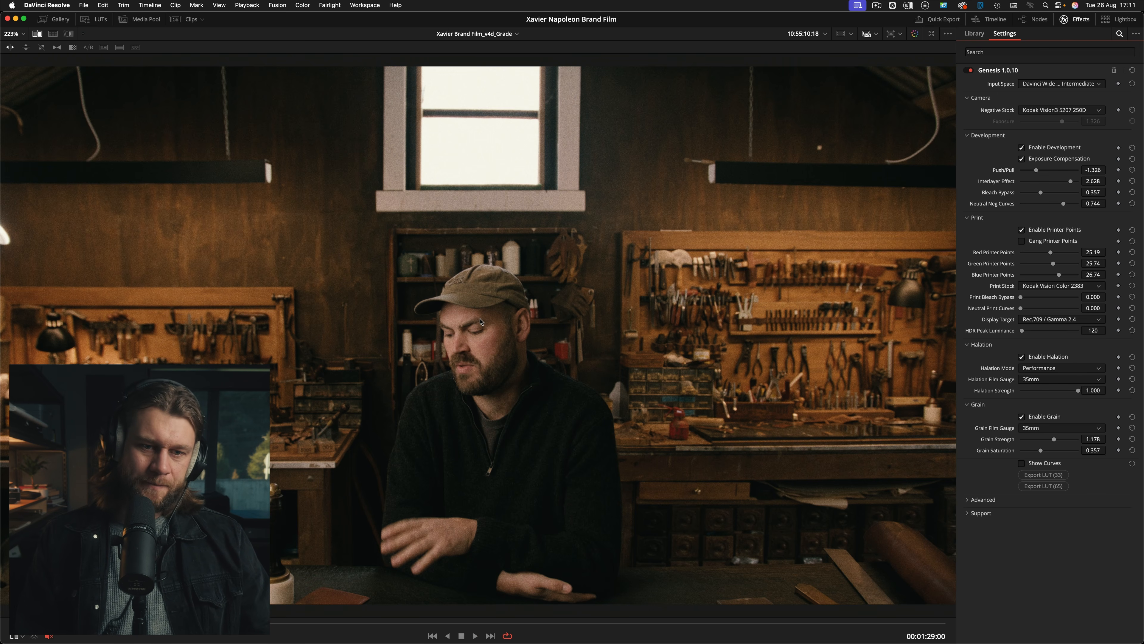
scroll(481, 321, up, 6)
scroll(532, 400, down, 2)
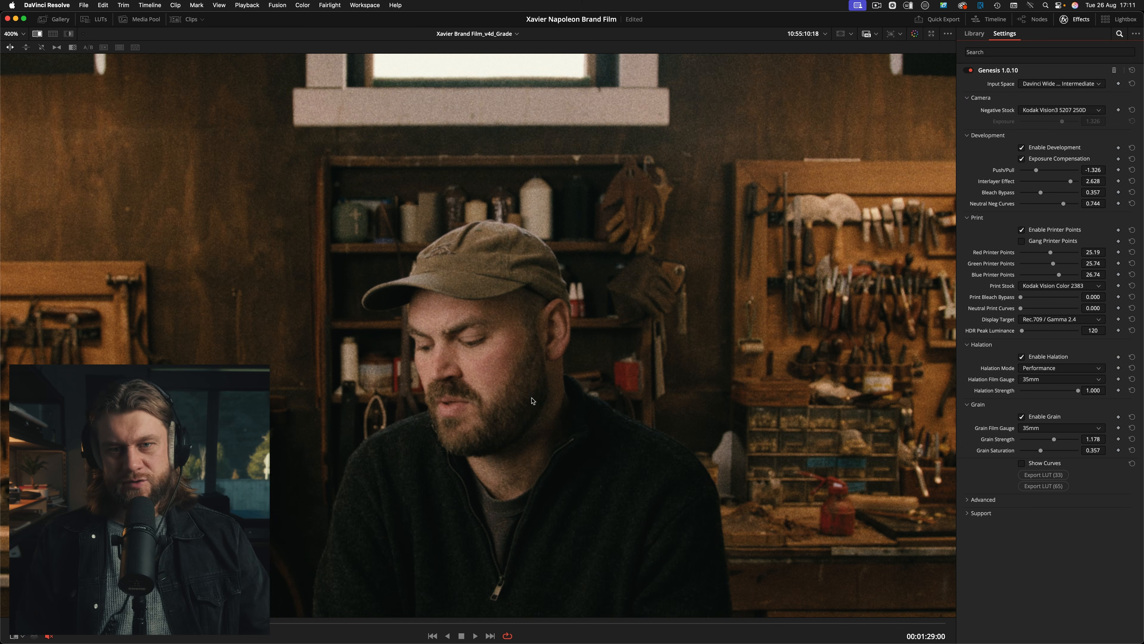
click(1043, 417)
click(1041, 419)
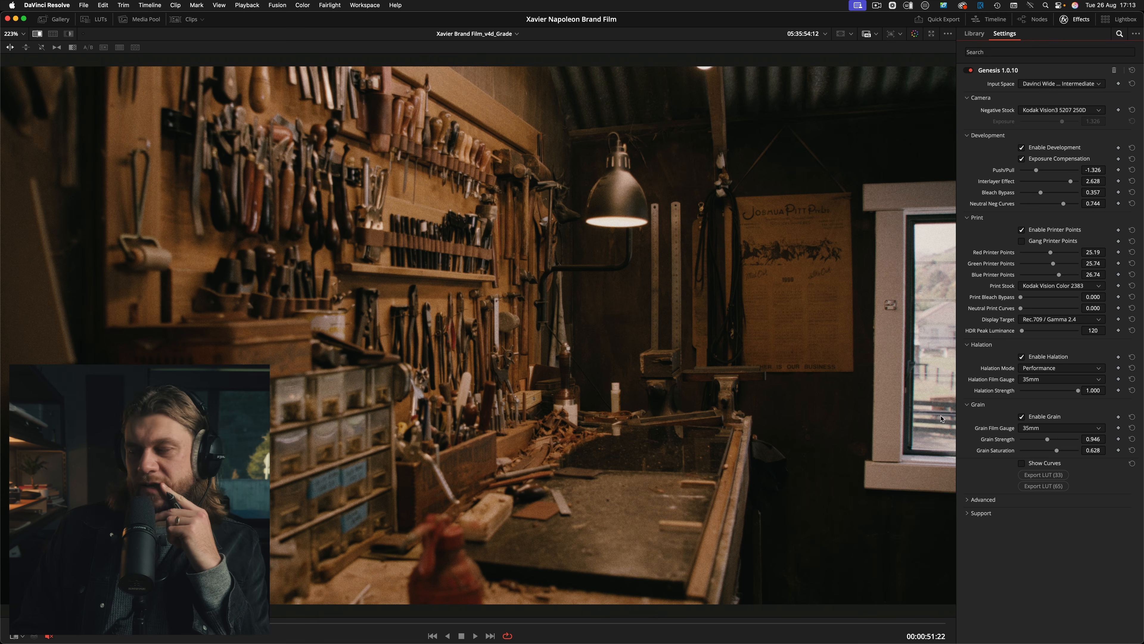
- On the leather-throwing clip, try inserting a serial node before the Genesis node, and undo it
key(Up)
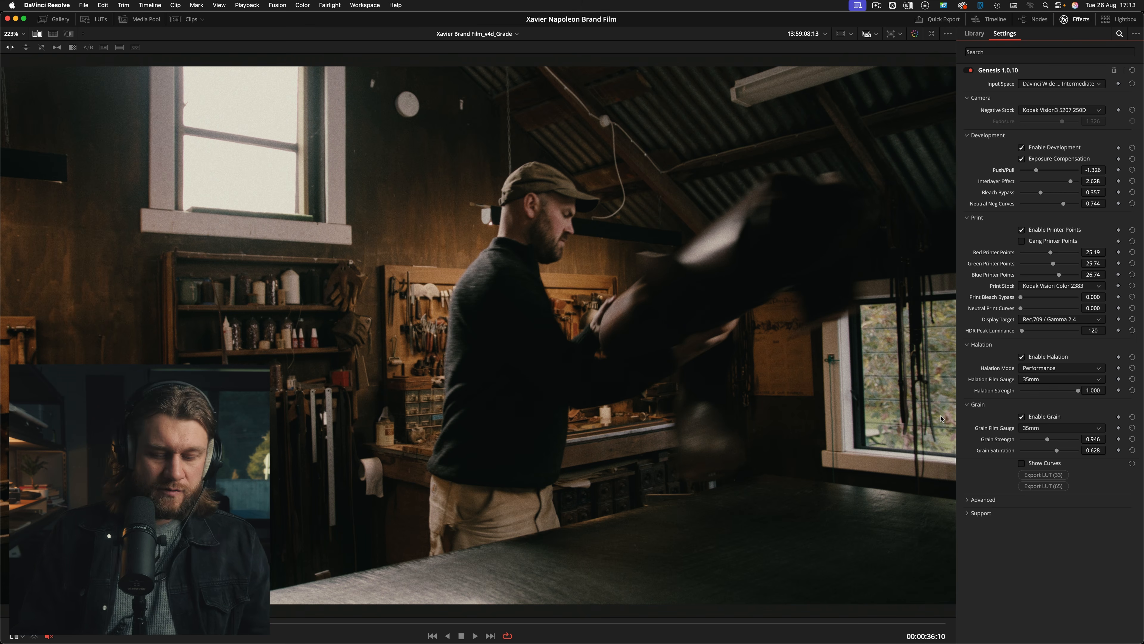
key(alt+f)
key(shift+s)
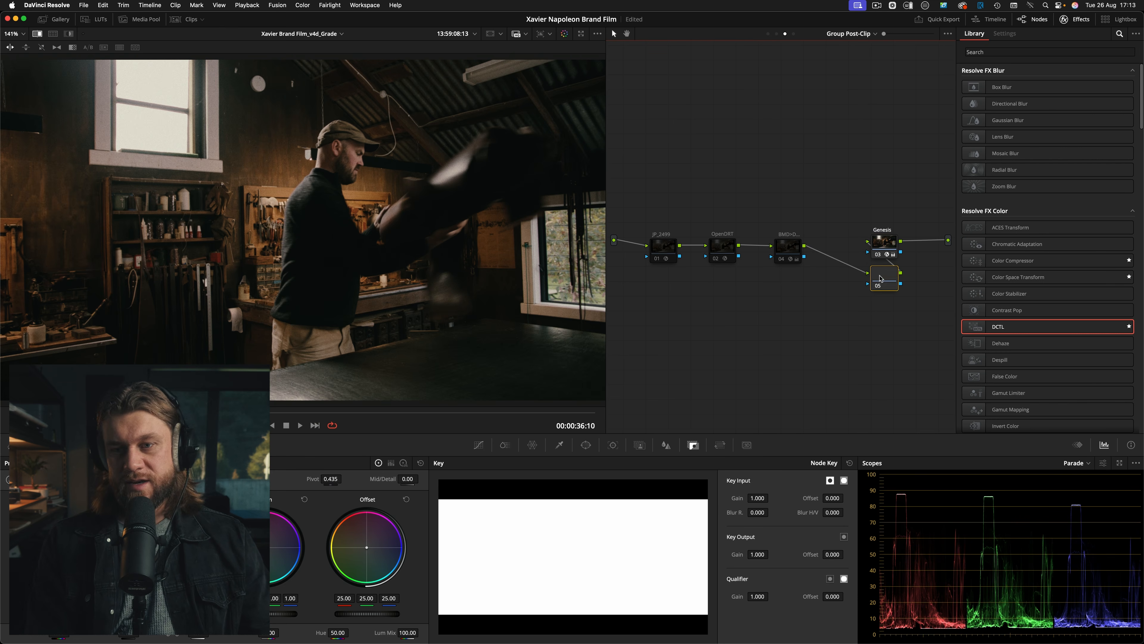
drag(828, 310, 837, 297)
click(884, 245)
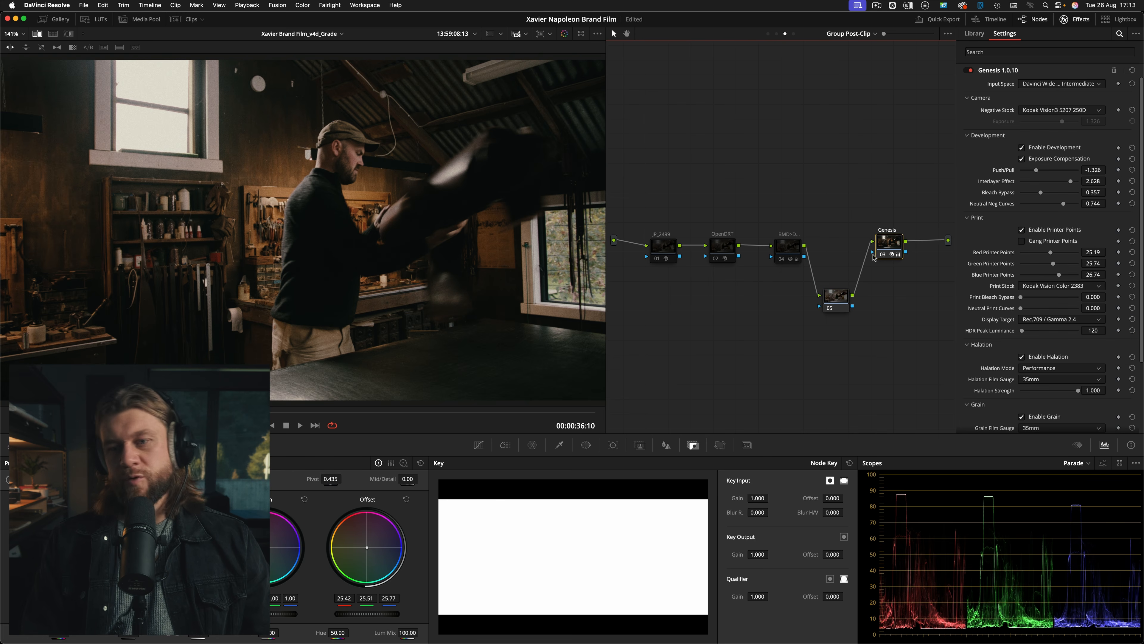
click(837, 298)
key(super+z)
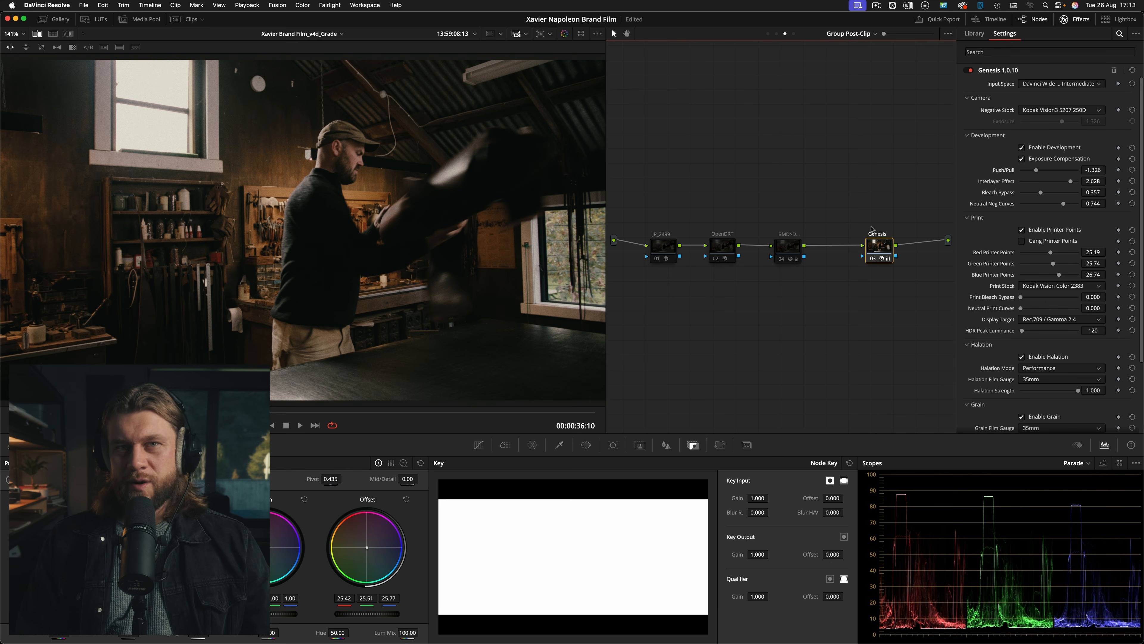
drag(882, 252, 882, 248)
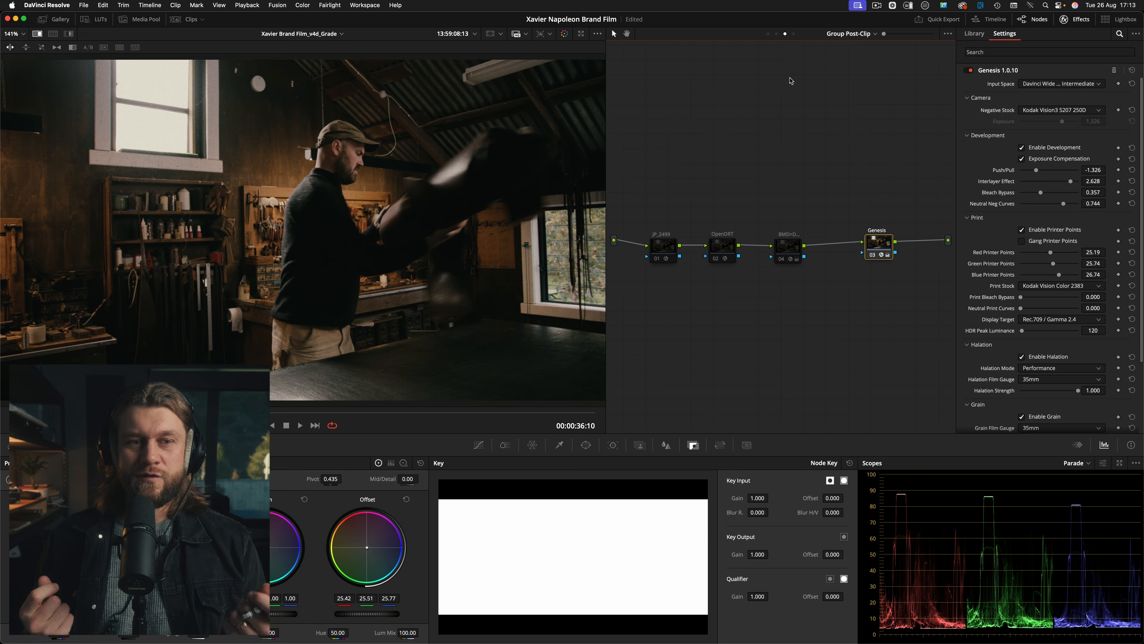
- Open the separate scopes window over the enlarged viewer and play from the leather-throwing clip to examine the levels
key(alt+f)
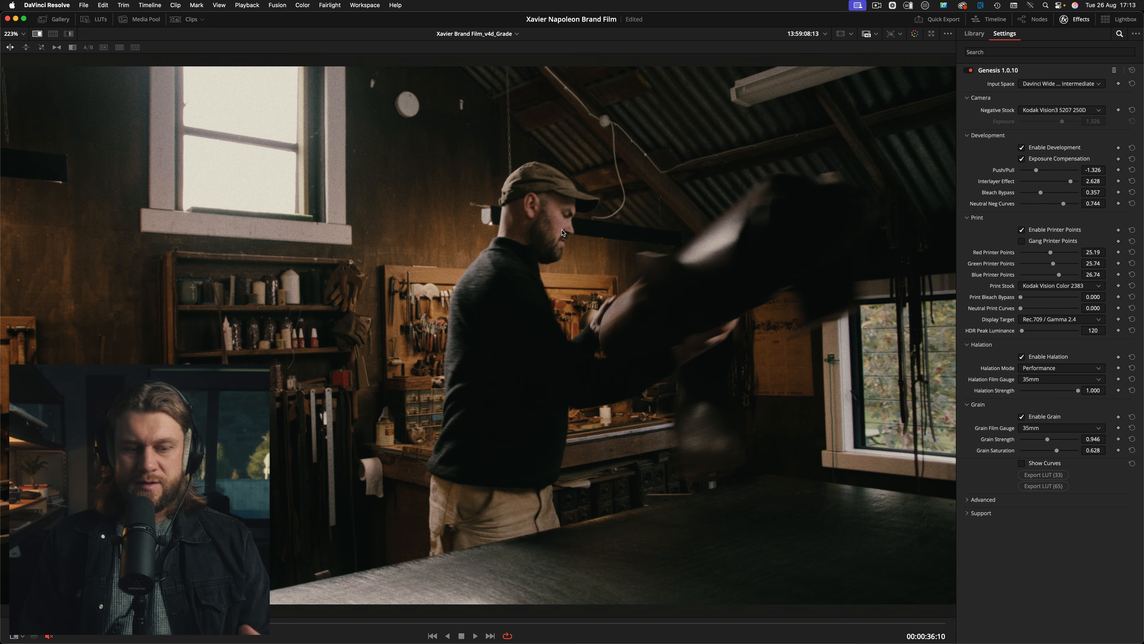
key(super+shift+w)
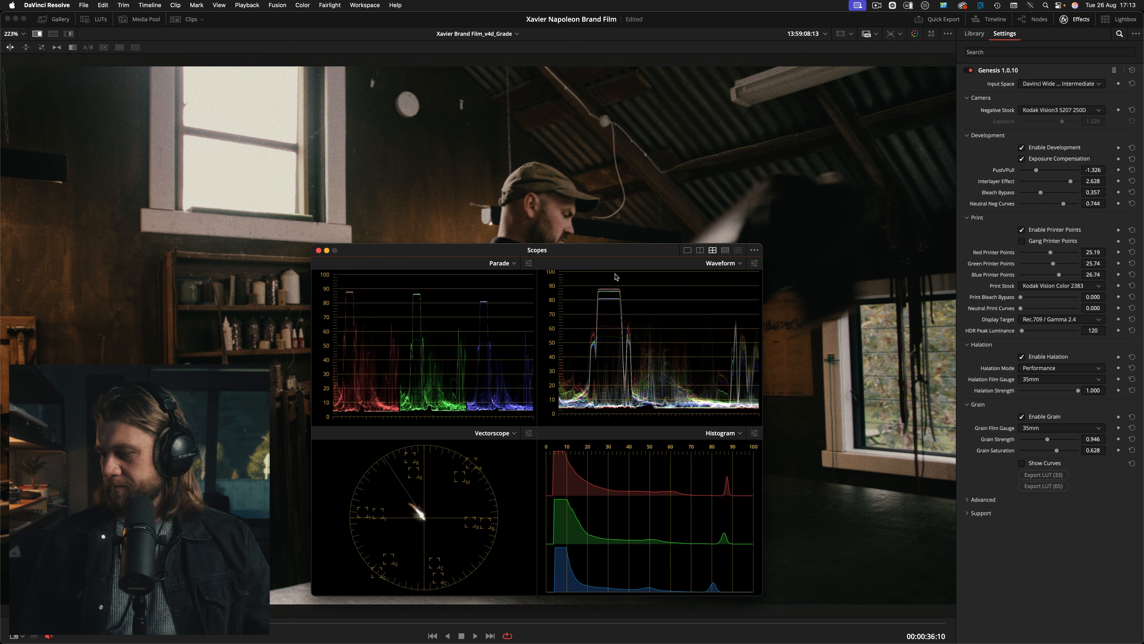
key(space)
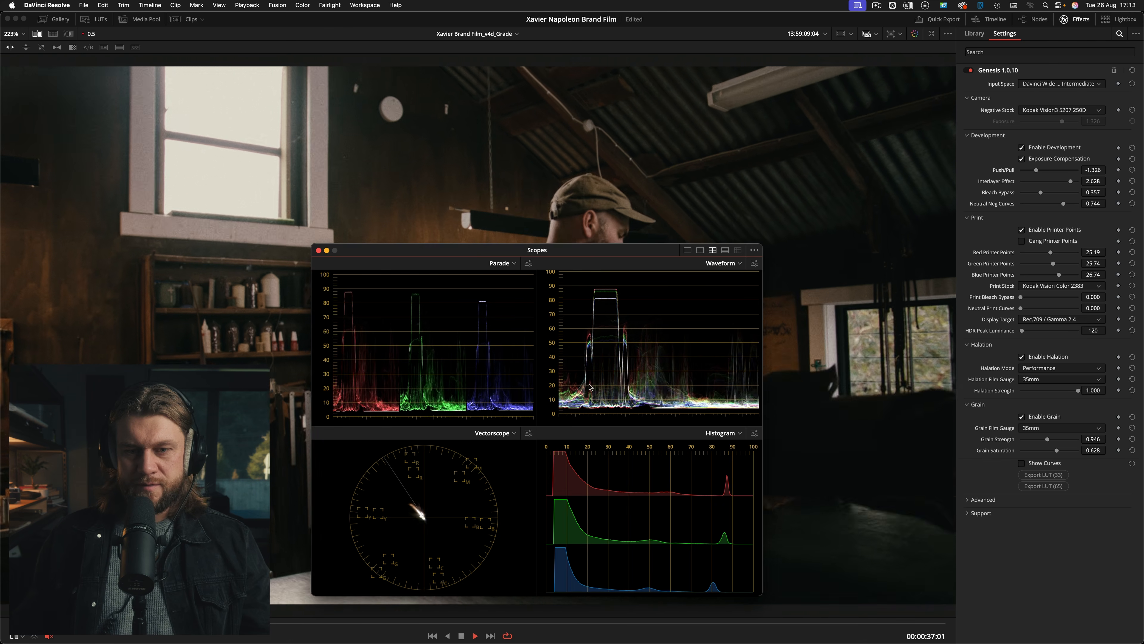
drag(599, 250, 971, 76)
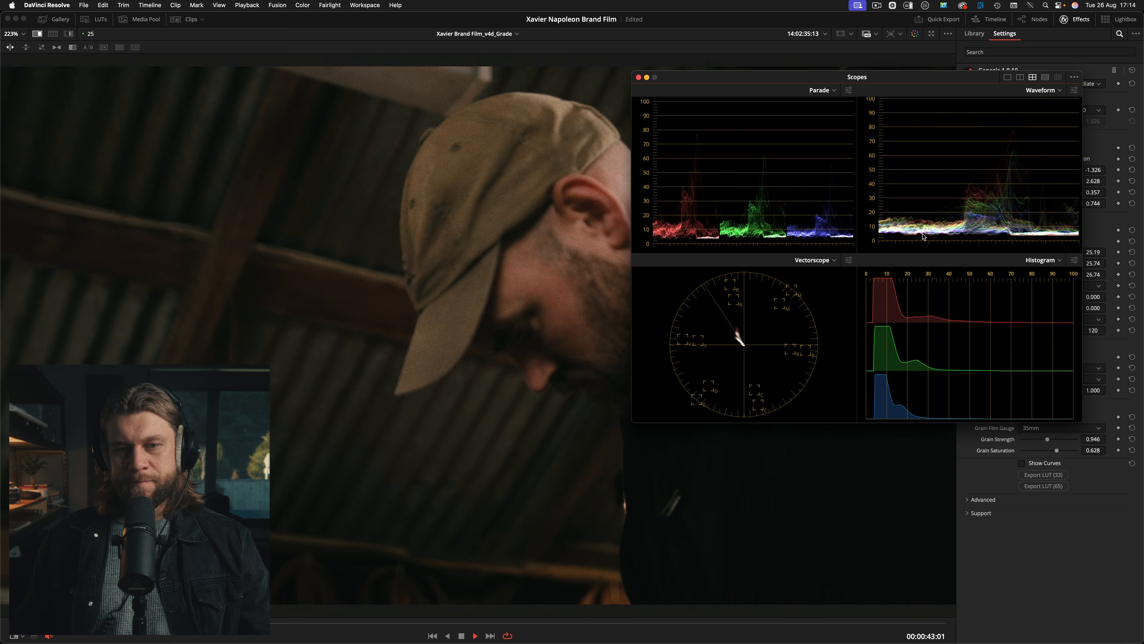
key(space)
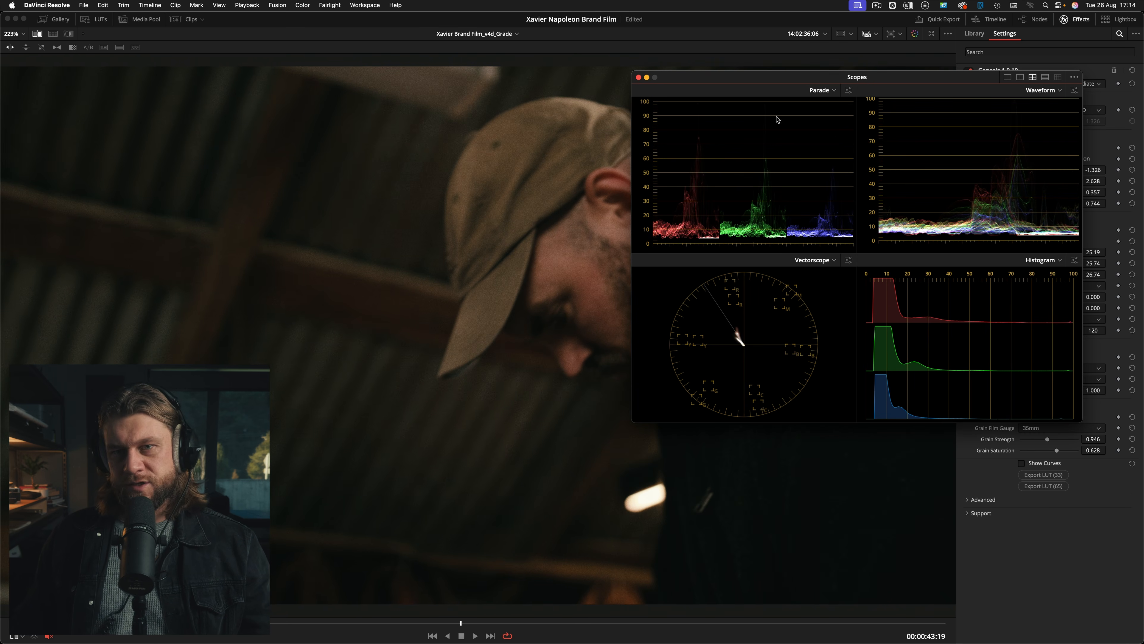
drag(735, 91, 165, 167)
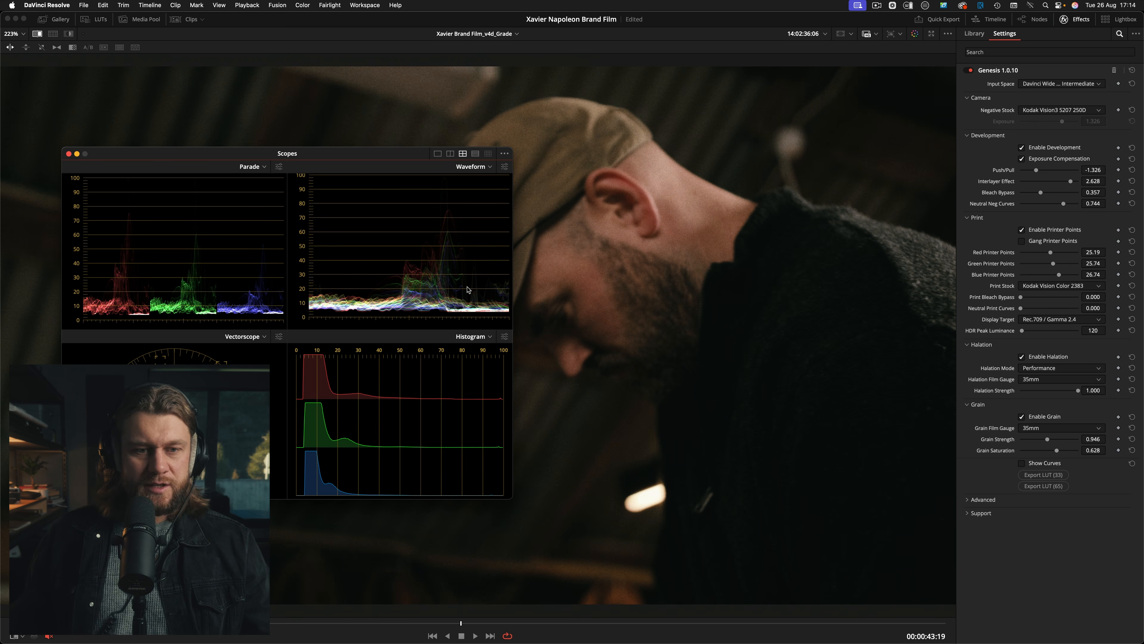
- On the following rolled-leather clip, compare the scopes and image with all grading bypassed and restored
key(Down)
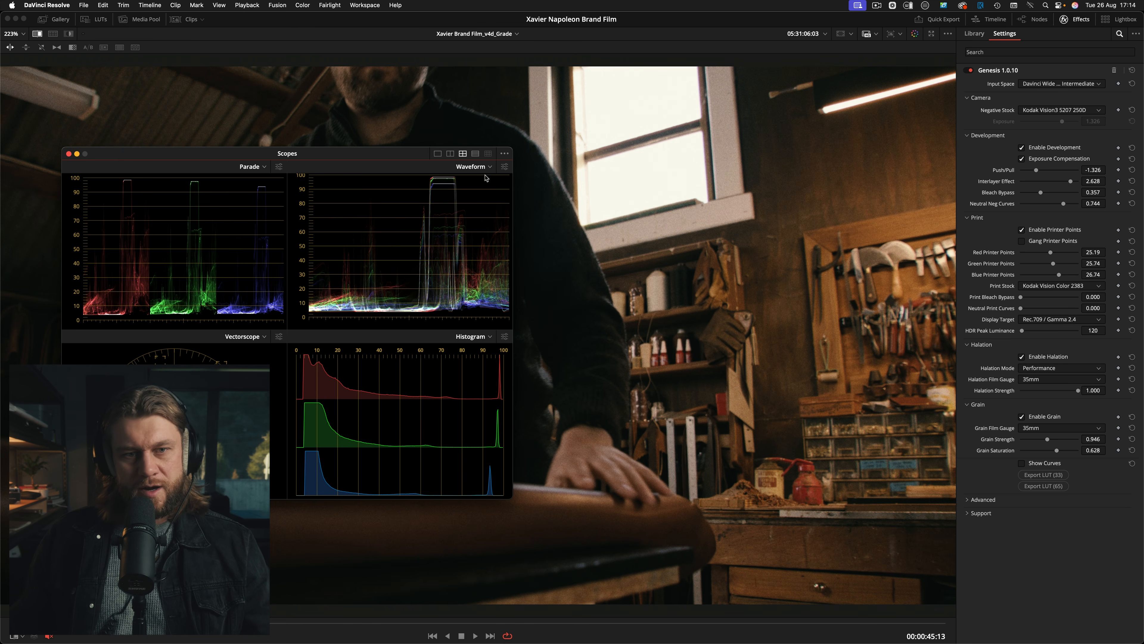
key(shift+d)
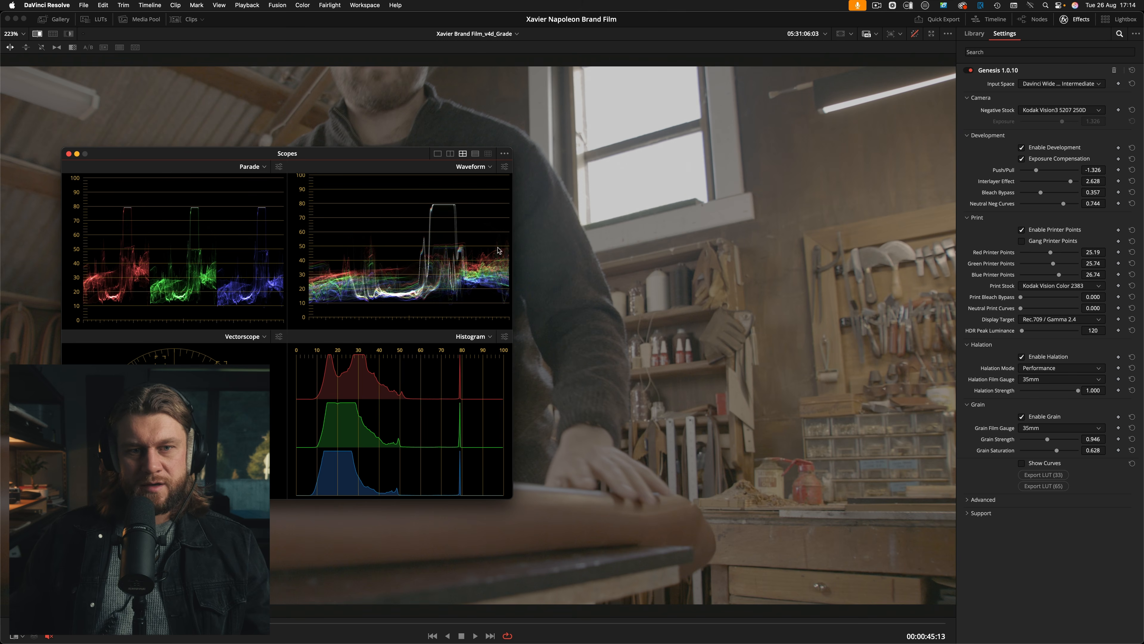
key(shift+d)
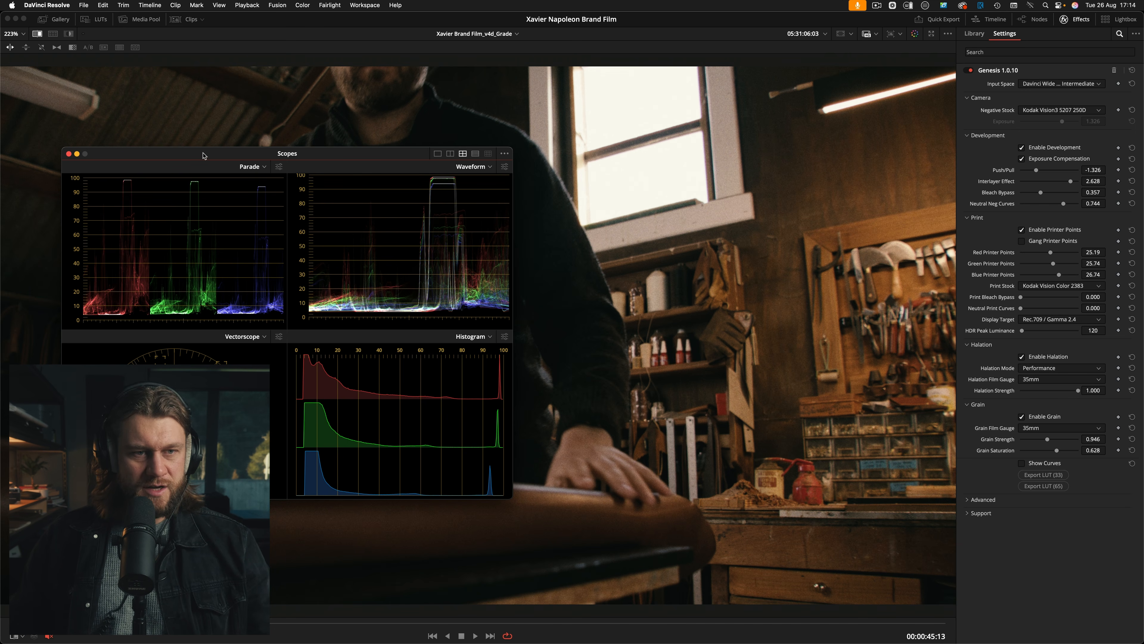
drag(203, 155, 798, 141)
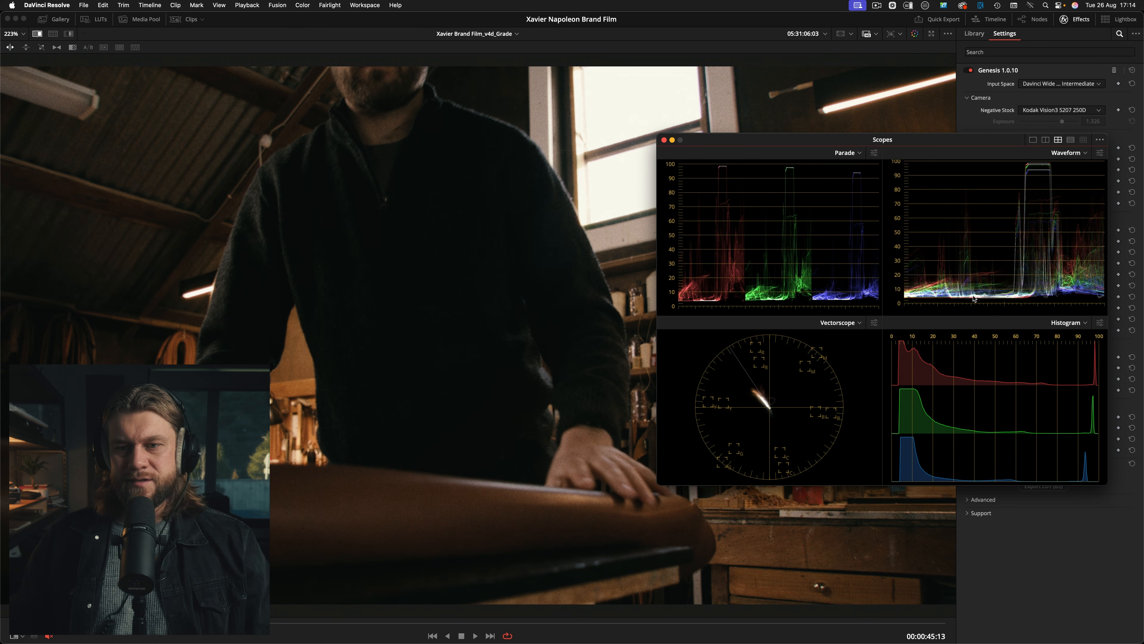
- Insert a serial node between the BMD node and Genesis, space the nodes apart, and set its Offset to 21.90
key(alt+f)
drag(737, 203, 783, 276)
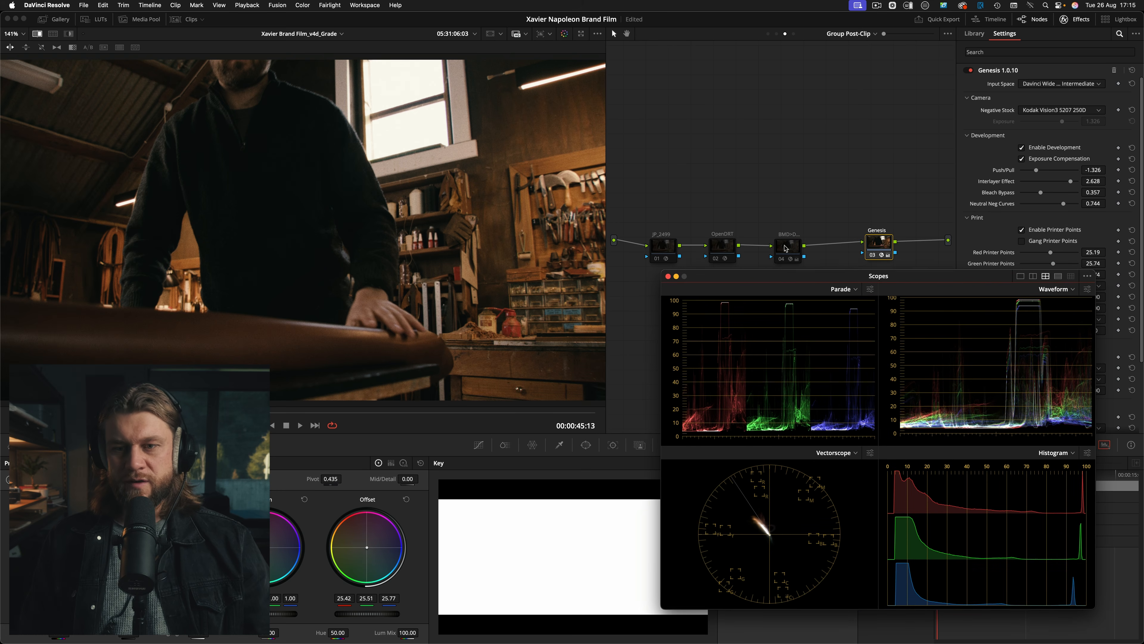
click(784, 247)
key(alt+s)
drag(878, 242, 907, 243)
drag(822, 248, 834, 244)
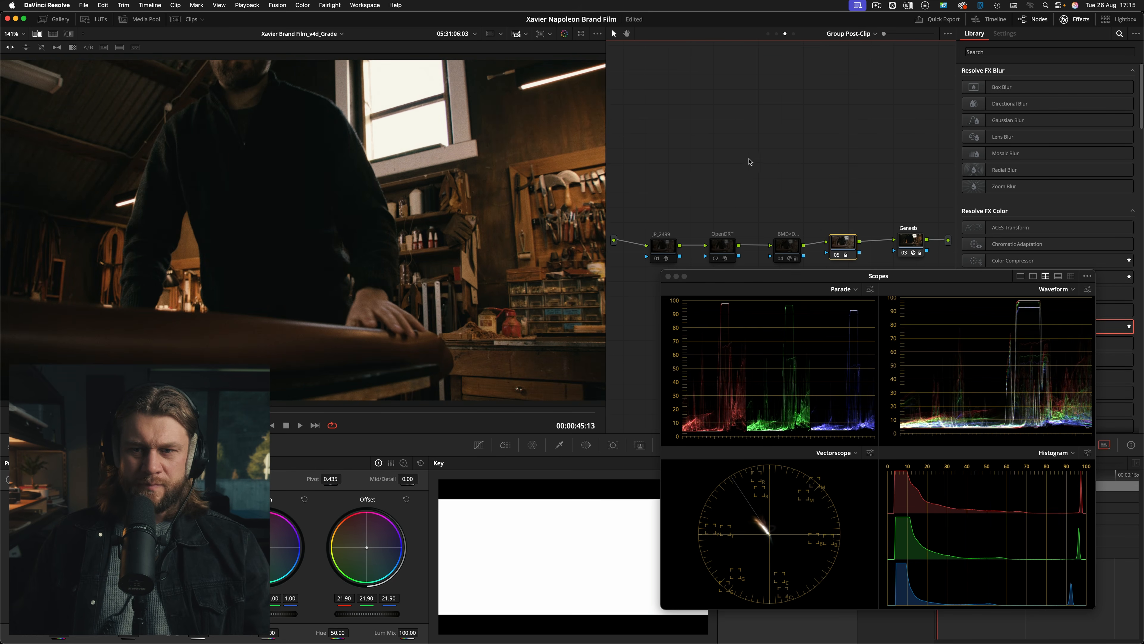
- Check the preceding close-up clips with the new node's Offset at 30.80
key(Up)
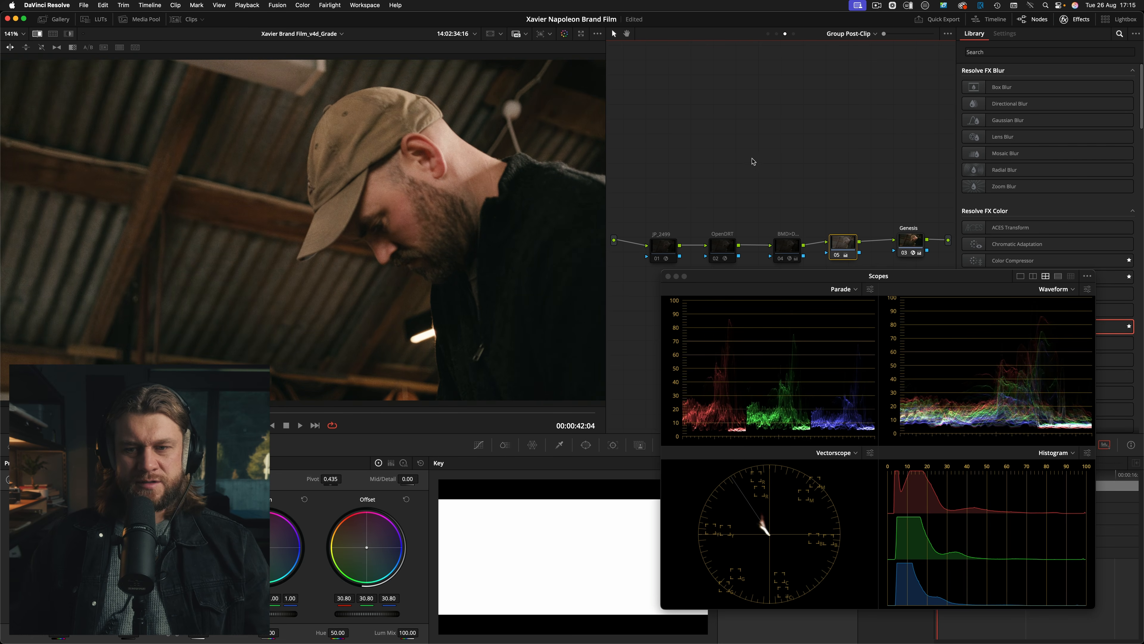
key(Up)
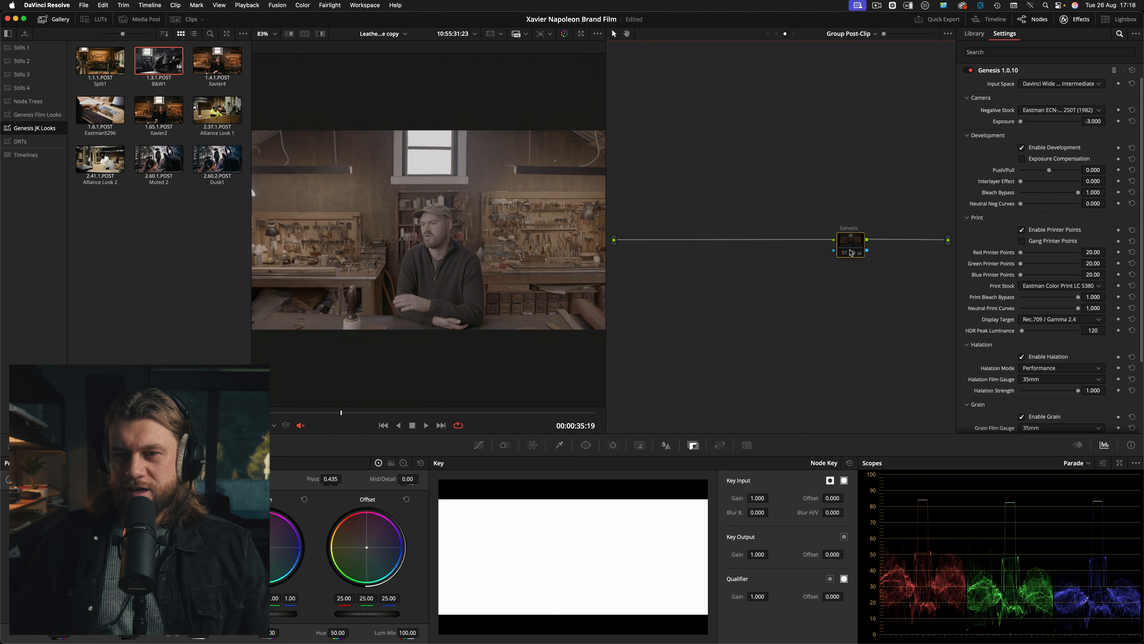
- Enable the Genesis node with the black-and-white look on the interview shot and move it to the middle of the graph
drag(851, 253, 785, 245)
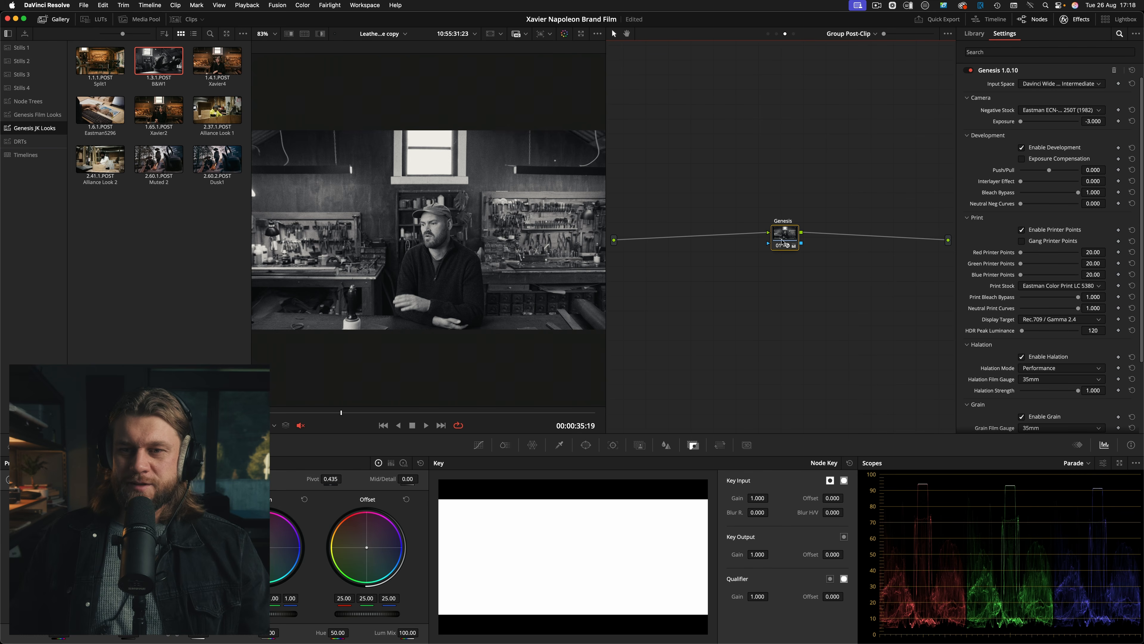
drag(784, 244, 781, 254)
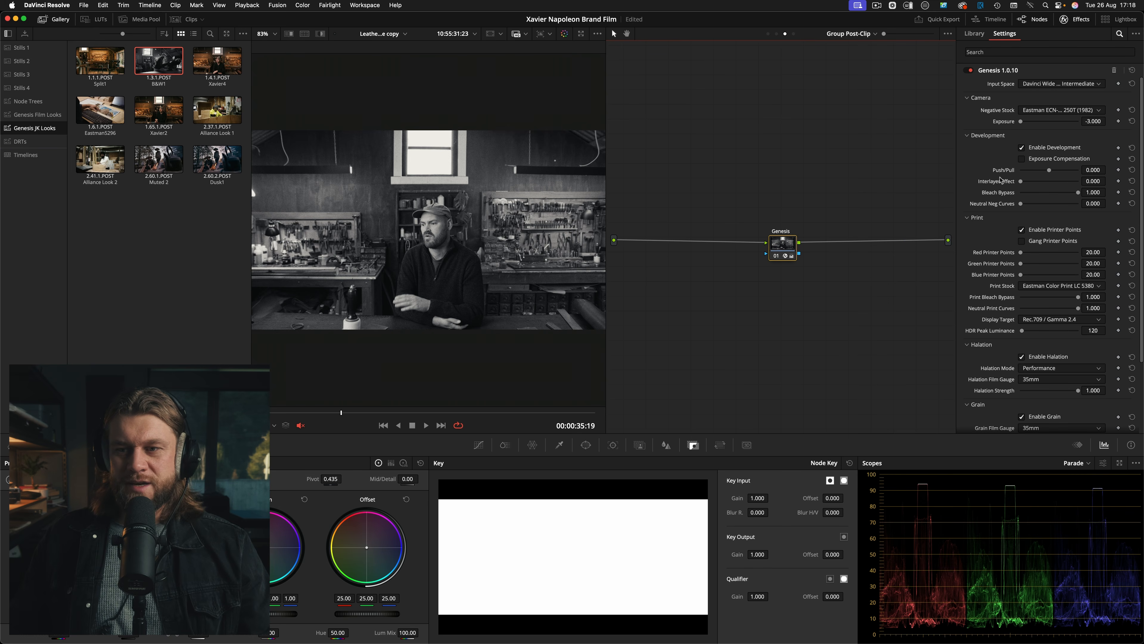